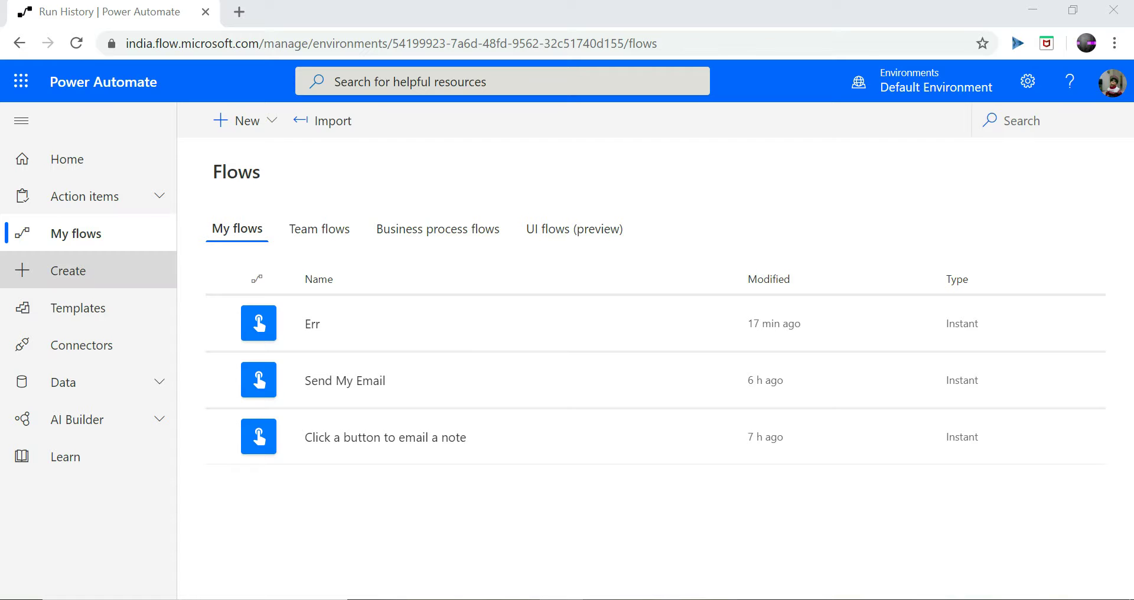
Create a blank instant flow named "Exception Handling" that uses the "Manually trigger a flow" trigger.
{"action": "left_click", "coordinate": [245, 120]}
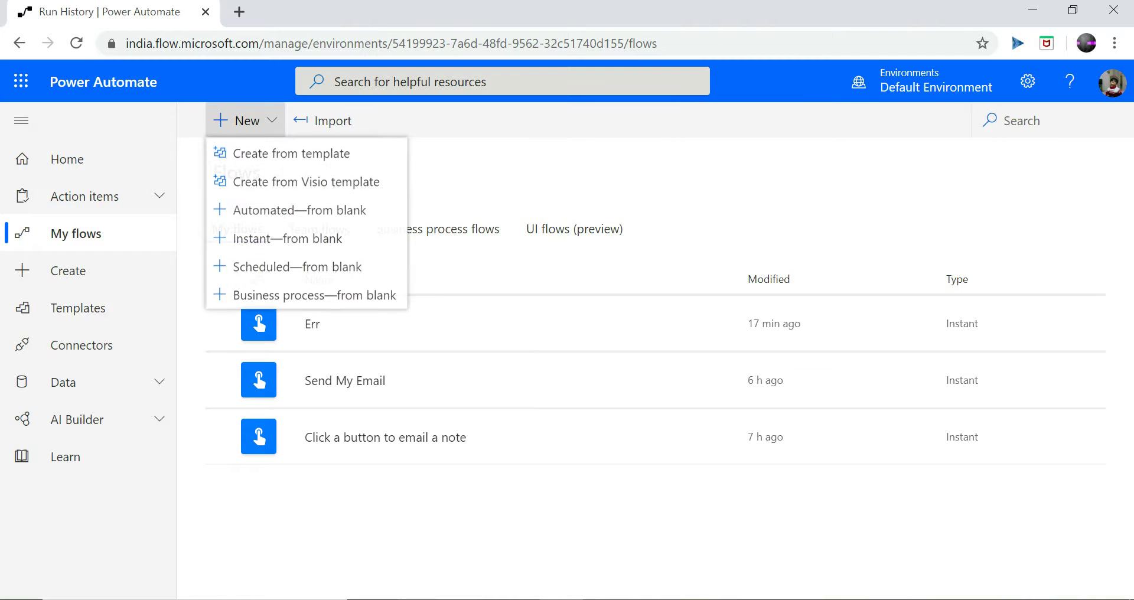
{"action": "left_click", "coordinate": [288, 239]}
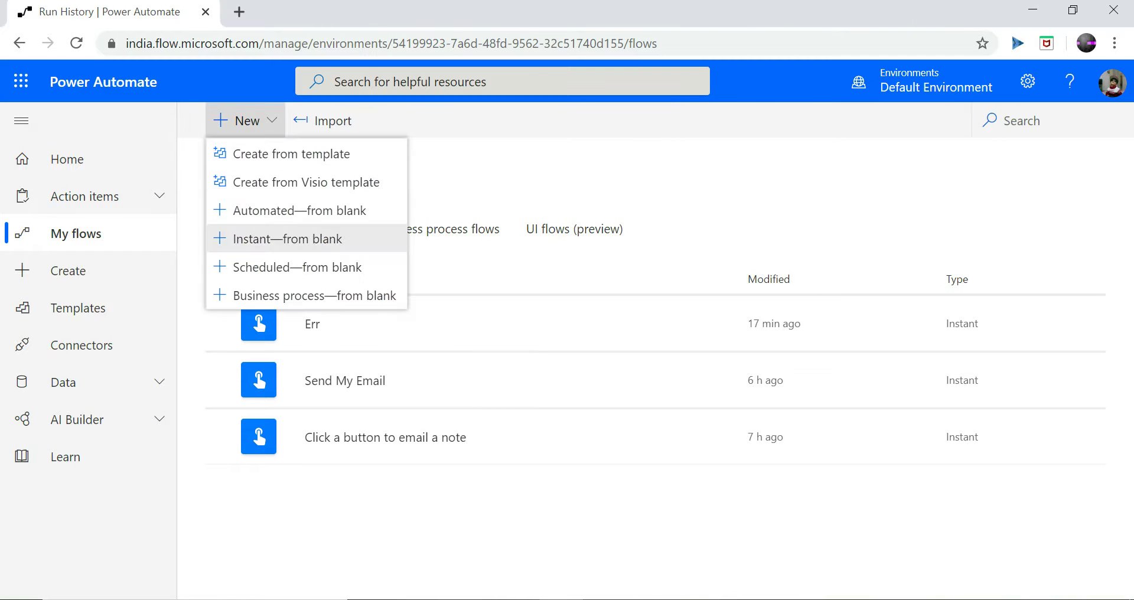
{"action": "left_click", "coordinate": [601, 169]}
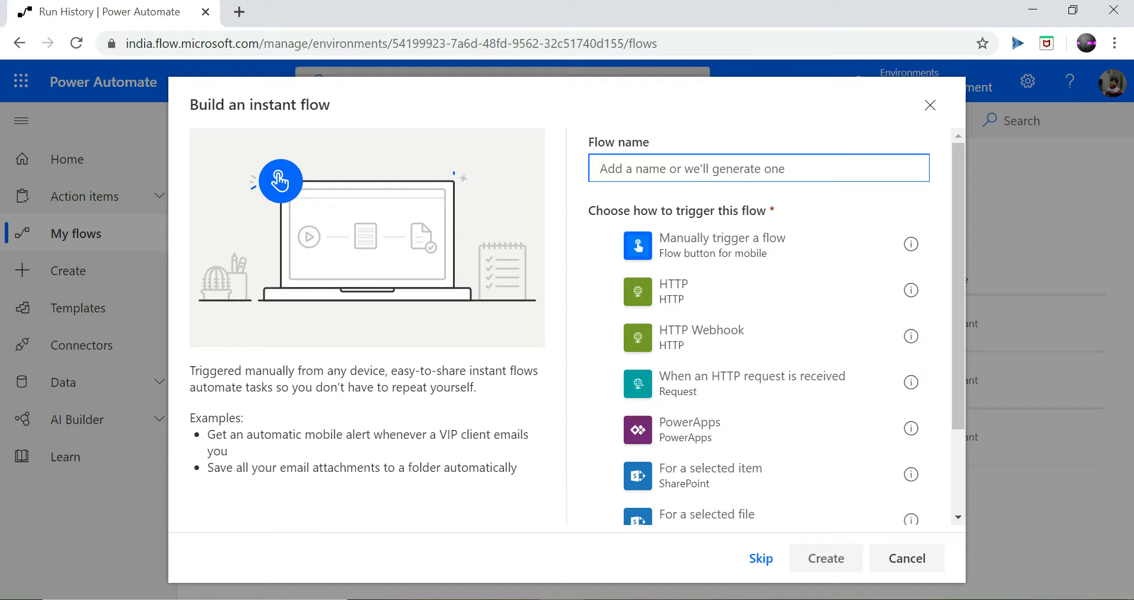
{"action": "type", "text": "Exception Handling"}
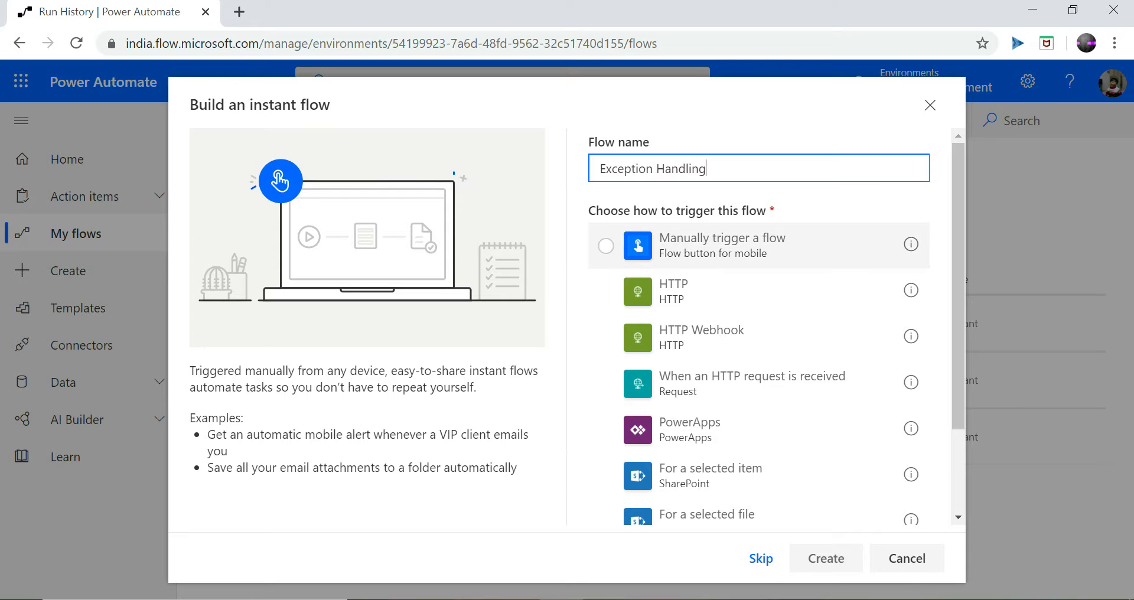
{"action": "left_click", "coordinate": [722, 245]}
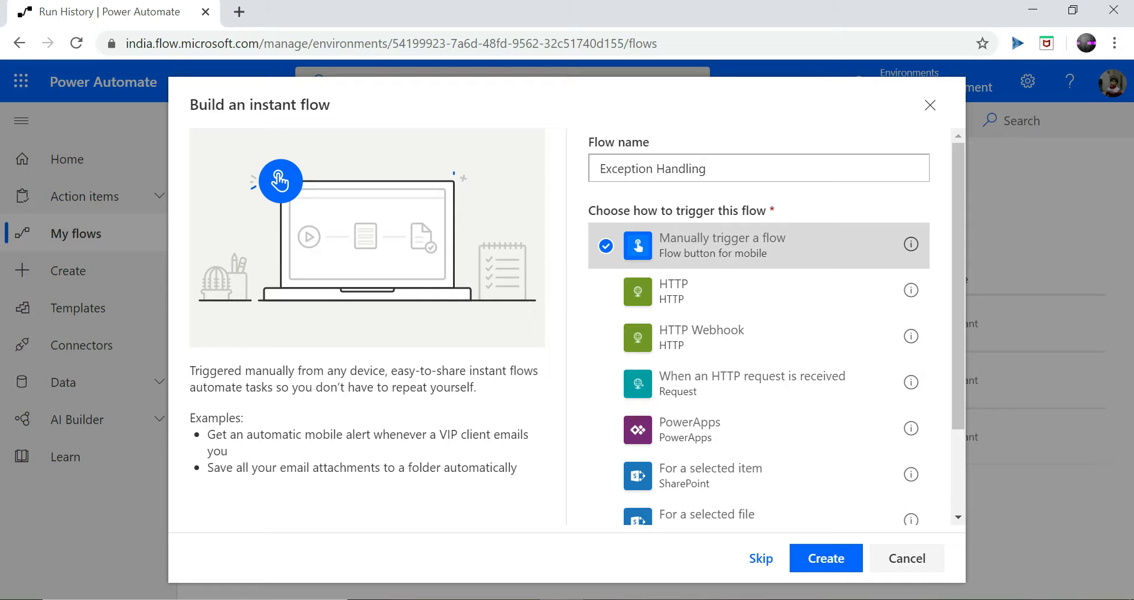
{"action": "left_click", "coordinate": [826, 559]}
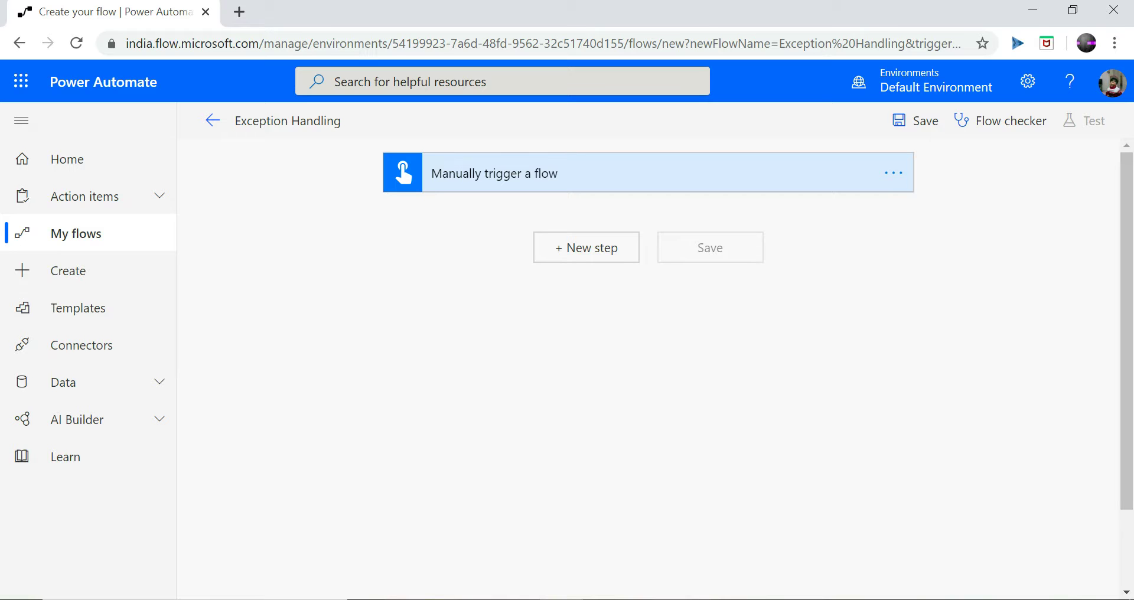
Add two number inputs named Number1 and Number2 to the manual trigger.
{"action": "left_click", "coordinate": [648, 173]}
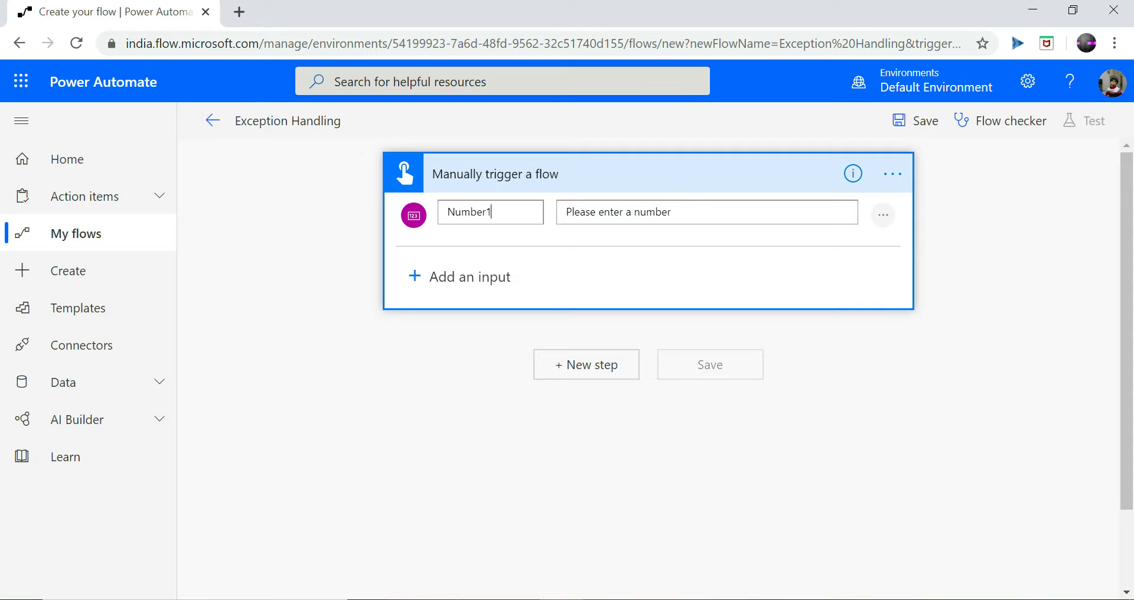
{"action": "left_click", "coordinate": [470, 276]}
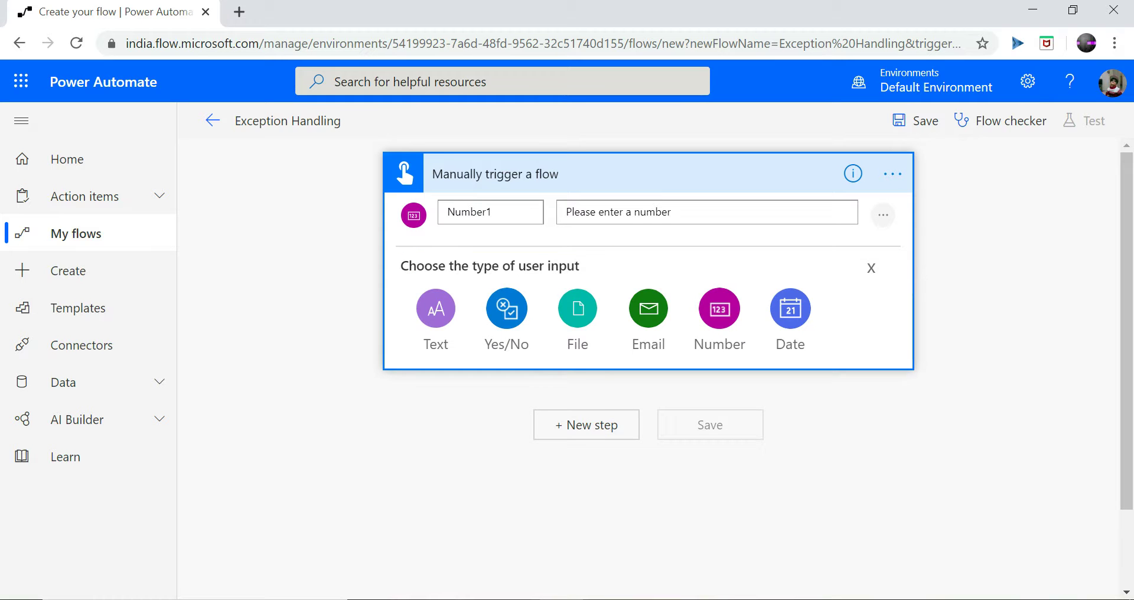
{"action": "left_click", "coordinate": [719, 309]}
{"action": "key", "text": "BackSpace"}
{"action": "key", "text": "BackSpace"}
{"action": "type", "text": "2"}
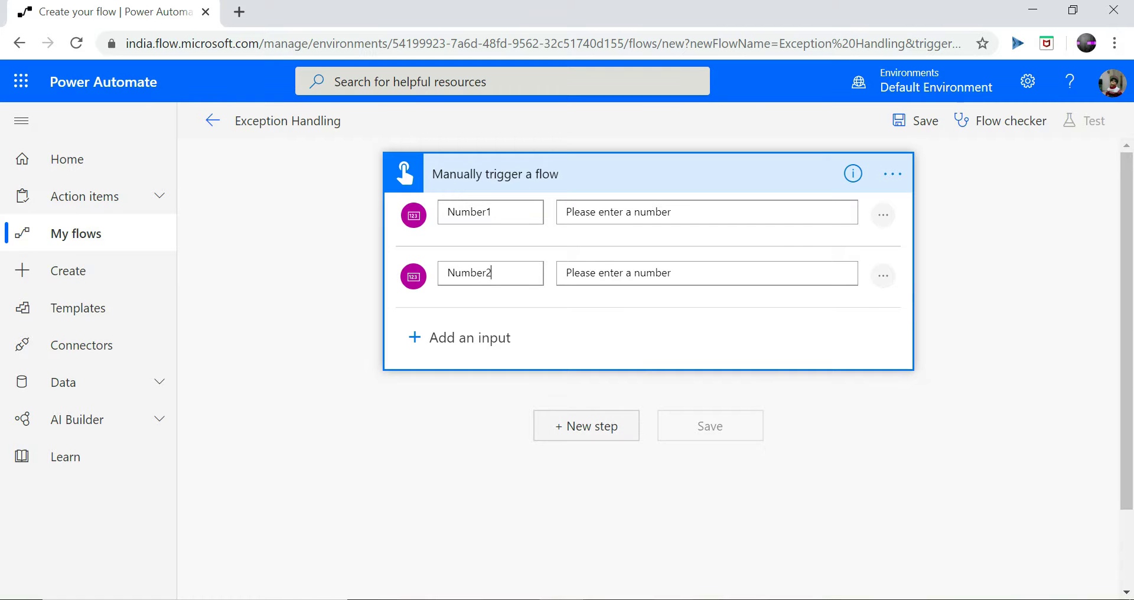
Search the actions for "variable" and add an Initialize variable action after the manual trigger.
{"action": "left_click", "coordinate": [586, 426]}
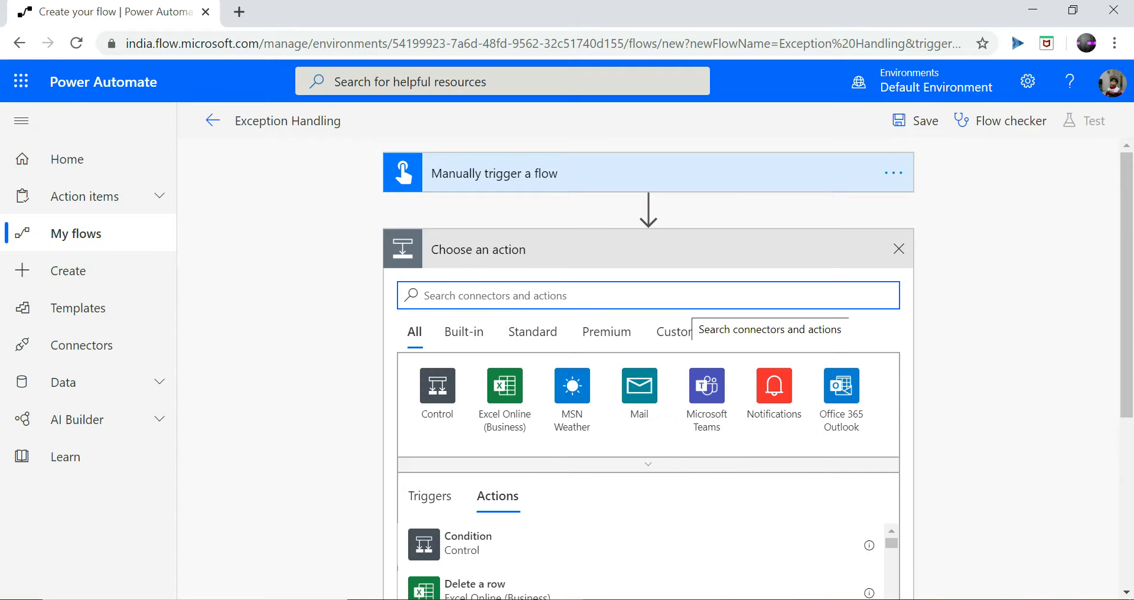
{"action": "type", "text": "variabl"}
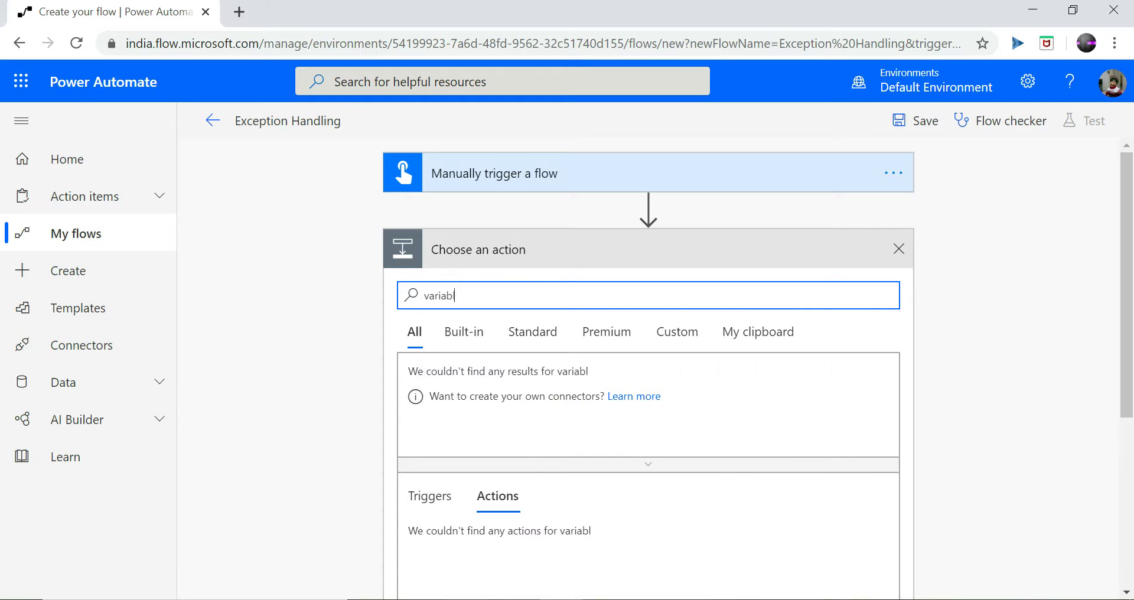
{"action": "type", "text": "e"}
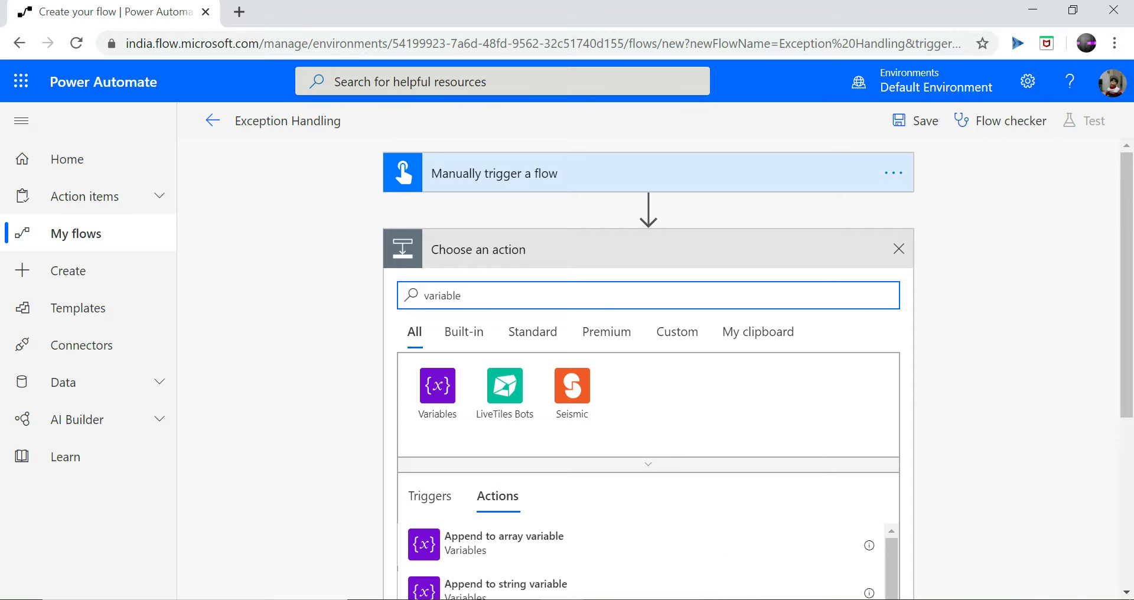
{"action": "scroll", "coordinate": [649, 366], "scroll_direction": "down", "scroll_amount": 5}
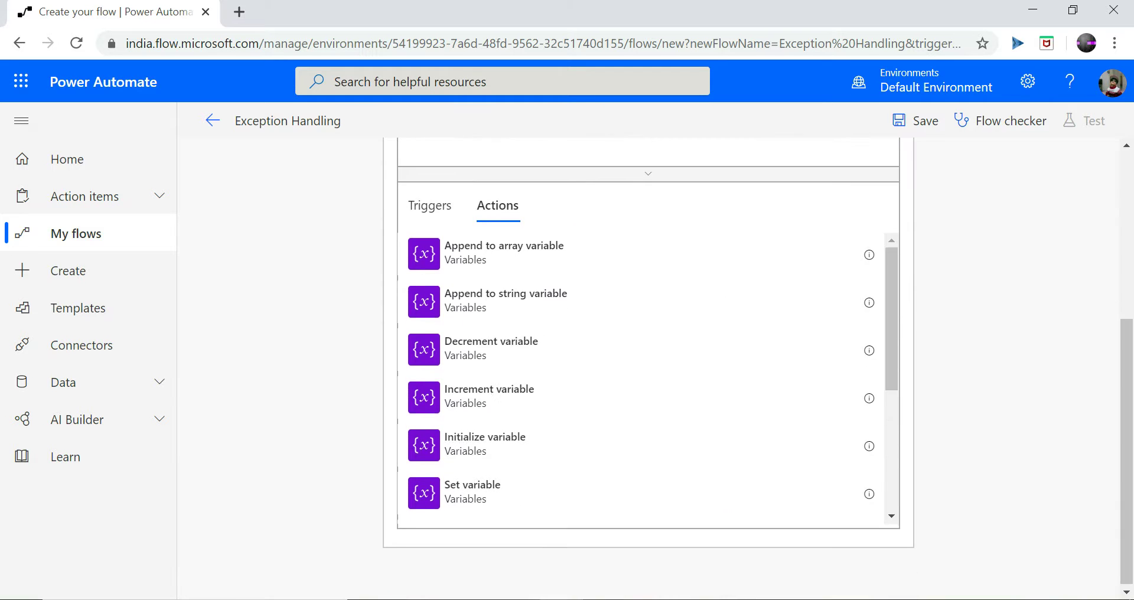
{"action": "left_click", "coordinate": [629, 445]}
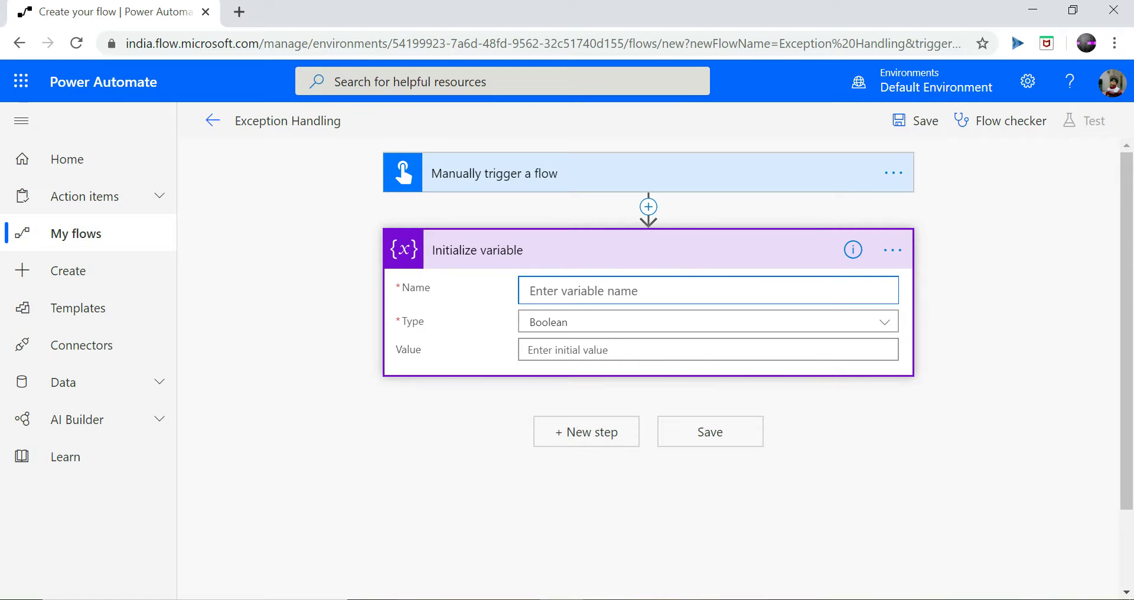
Name the first variable x, set its type to Integer and its value to the trigger's Number1 input.
{"action": "type", "text": "x"}
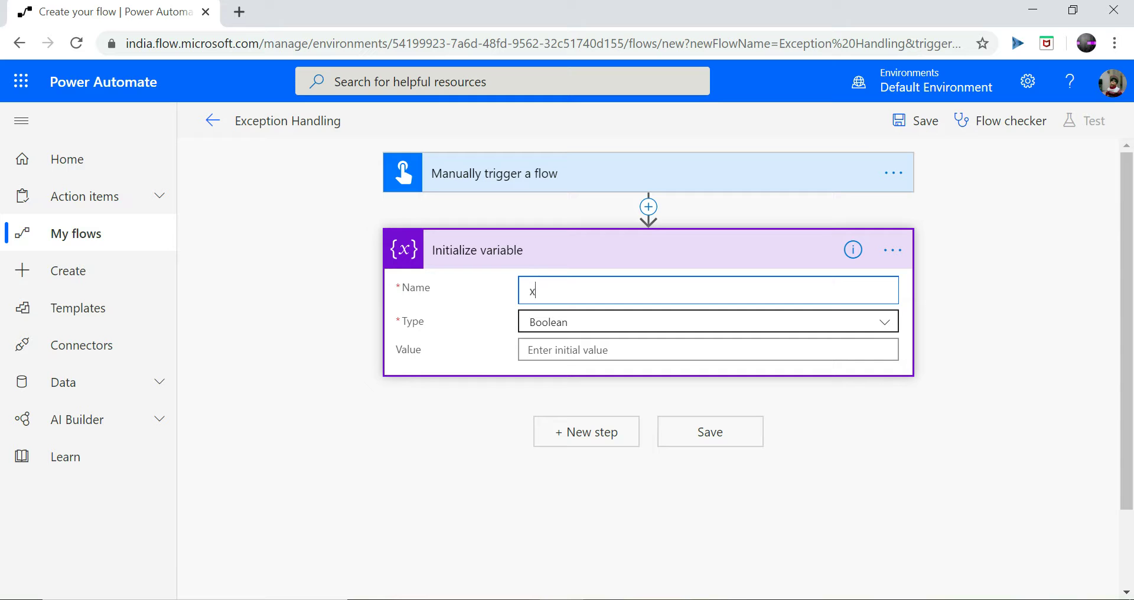
{"action": "left_click", "coordinate": [709, 322]}
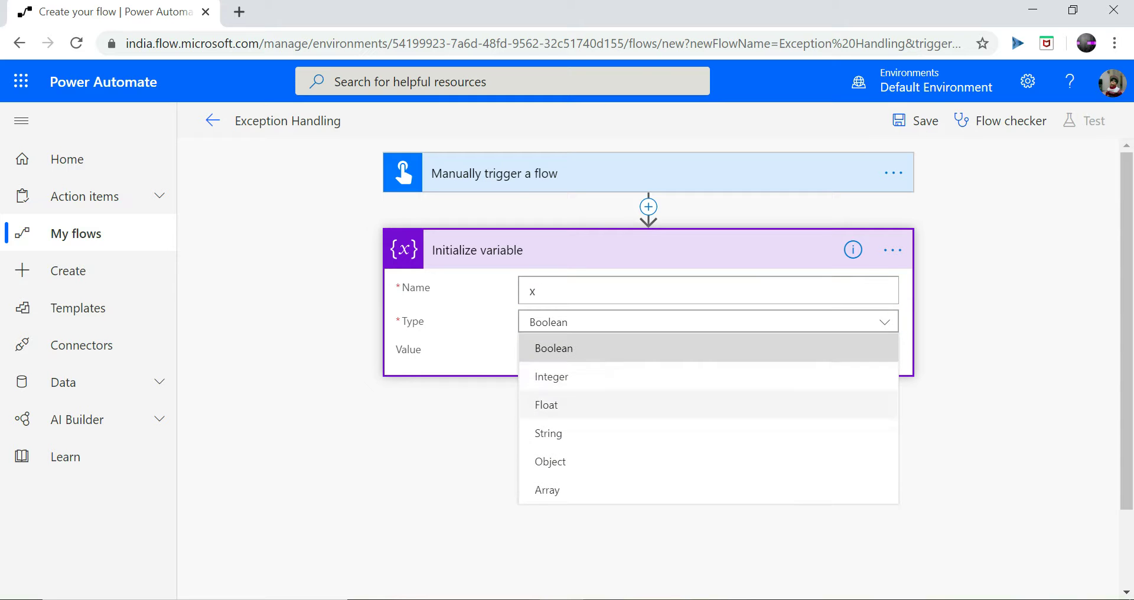
{"action": "left_click", "coordinate": [551, 376]}
{"action": "left_click", "coordinate": [703, 350]}
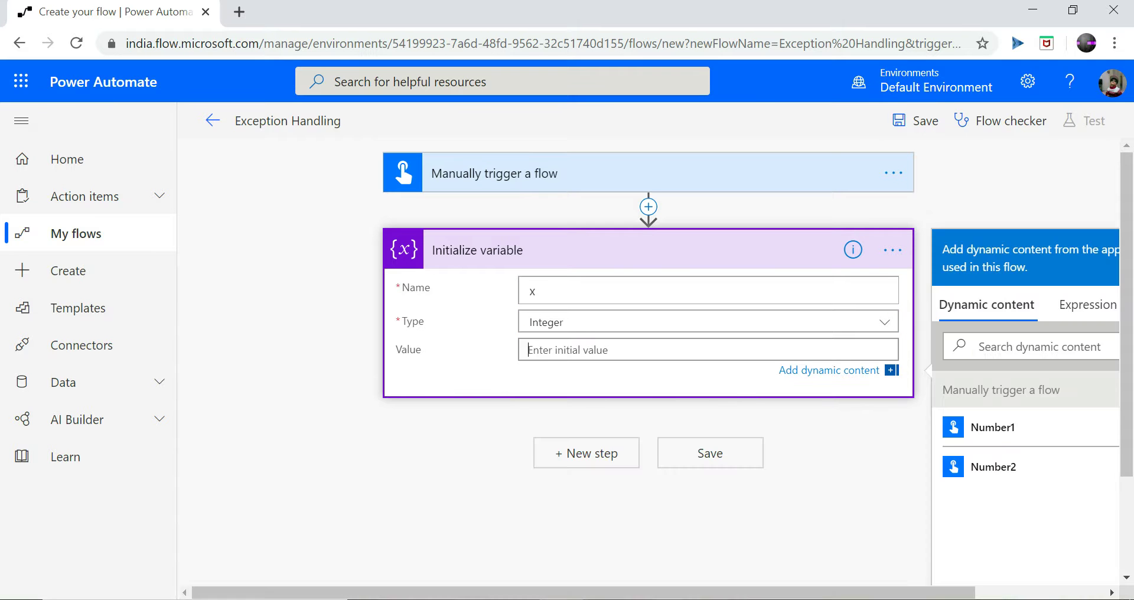
{"action": "left_click", "coordinate": [992, 427]}
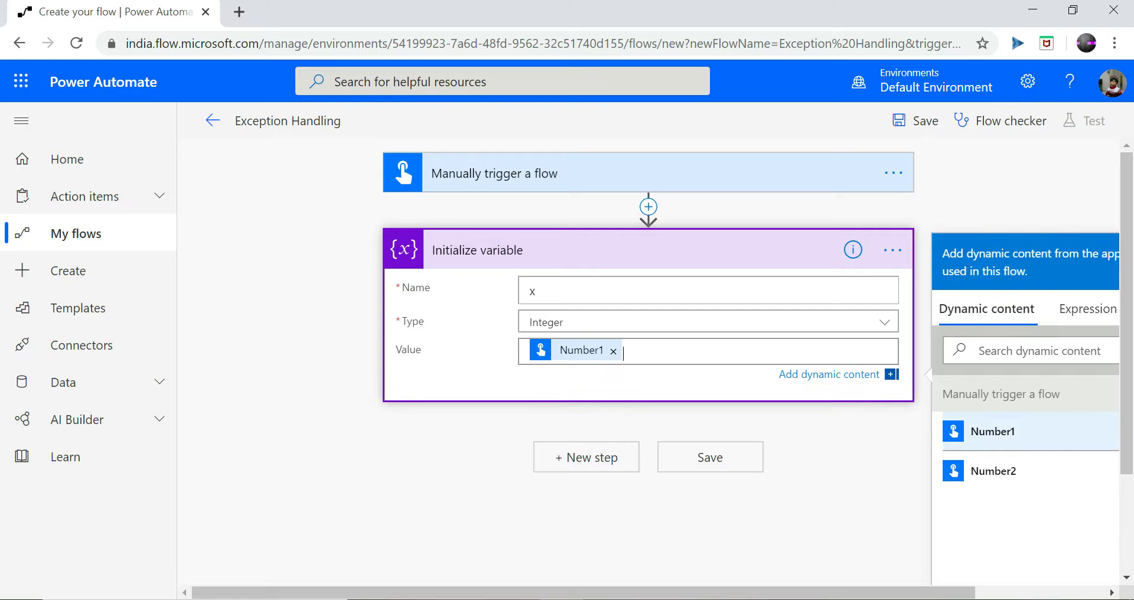
Add a second Initialize variable action below the one for x by searching for "variable".
{"action": "left_click", "coordinate": [586, 457]}
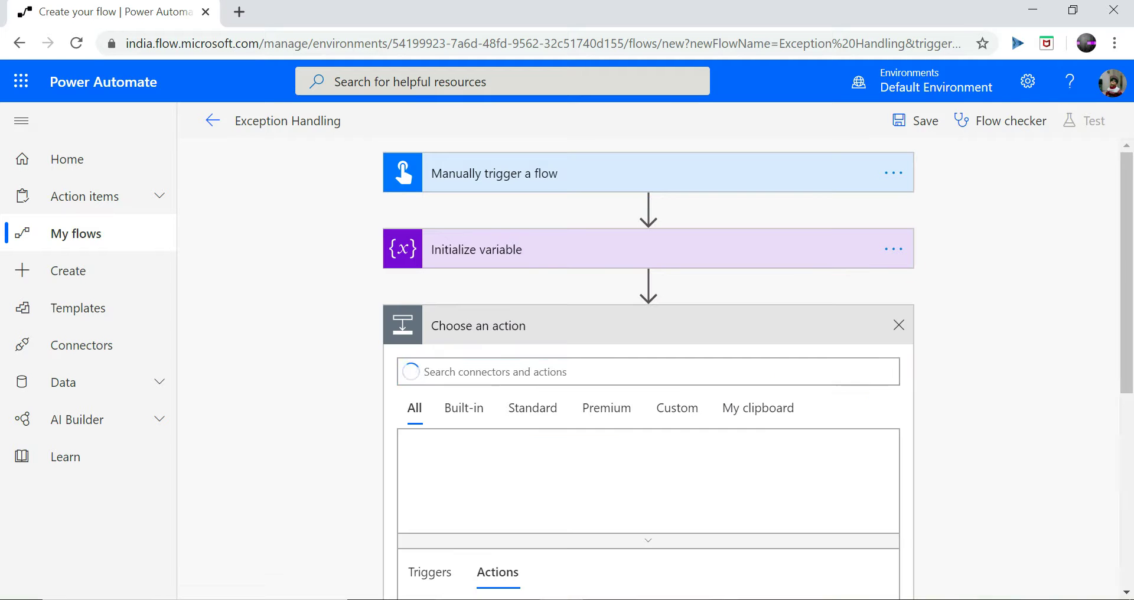
{"action": "type", "text": "variable"}
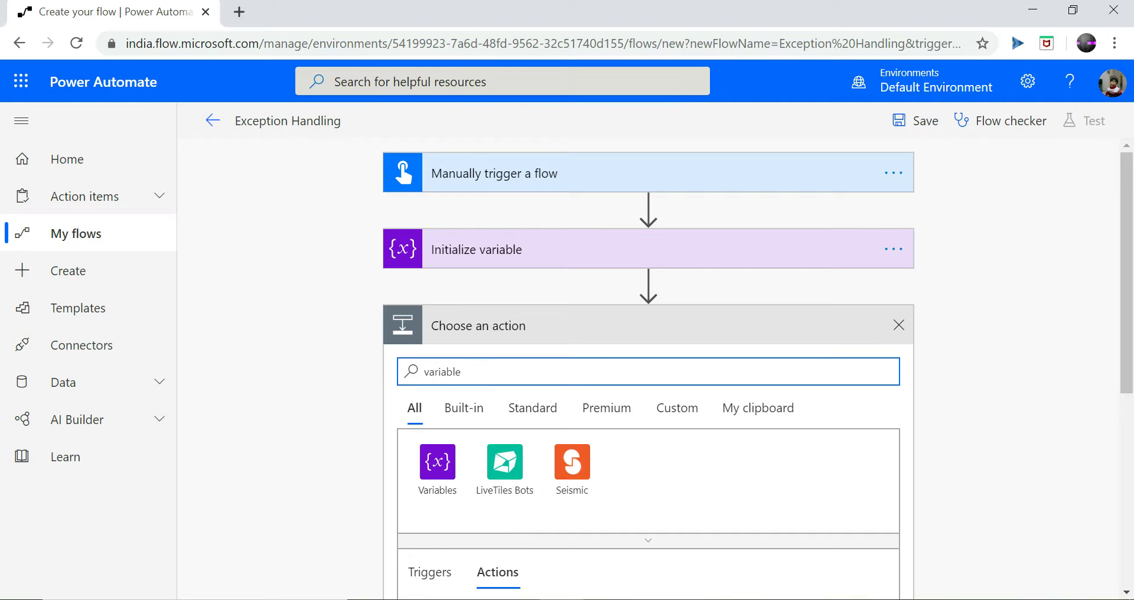
{"action": "scroll", "coordinate": [649, 366], "scroll_direction": "down", "scroll_amount": 6}
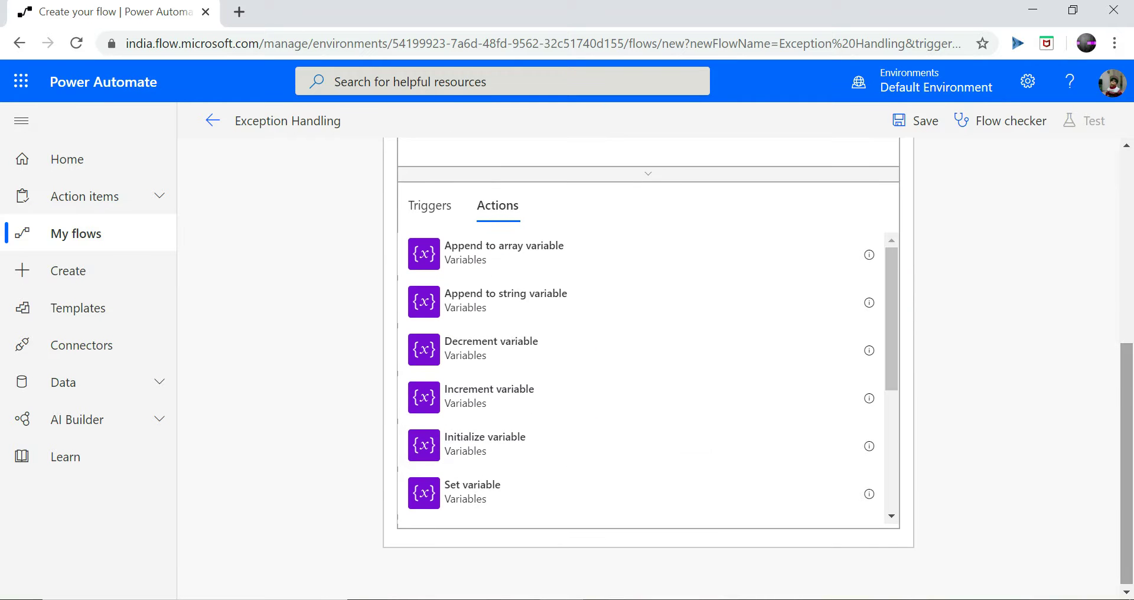
{"action": "left_click", "coordinate": [485, 444]}
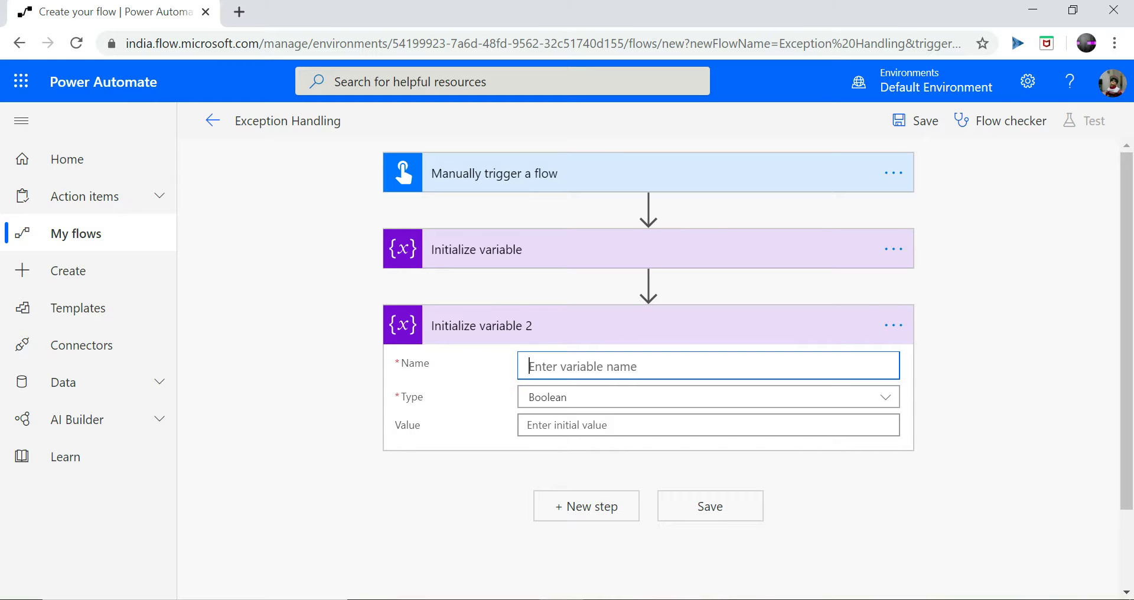
Name the second variable y, set its type to Integer and its value to the trigger's Number2 input.
{"action": "type", "text": "y"}
{"action": "left_click", "coordinate": [591, 398]}
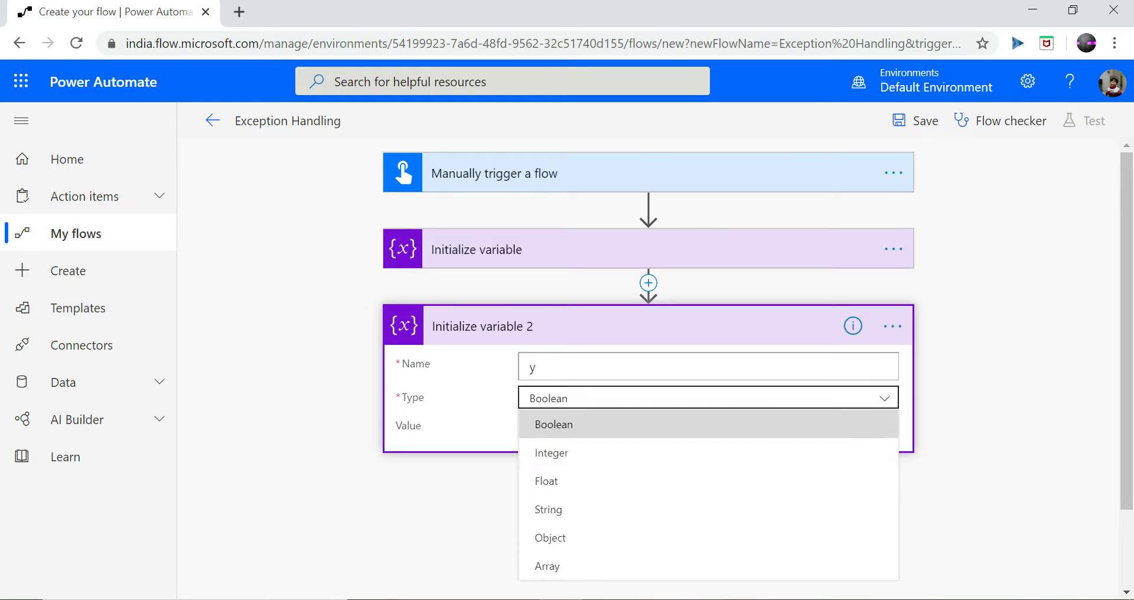
{"action": "left_click", "coordinate": [551, 453]}
{"action": "left_click", "coordinate": [671, 425]}
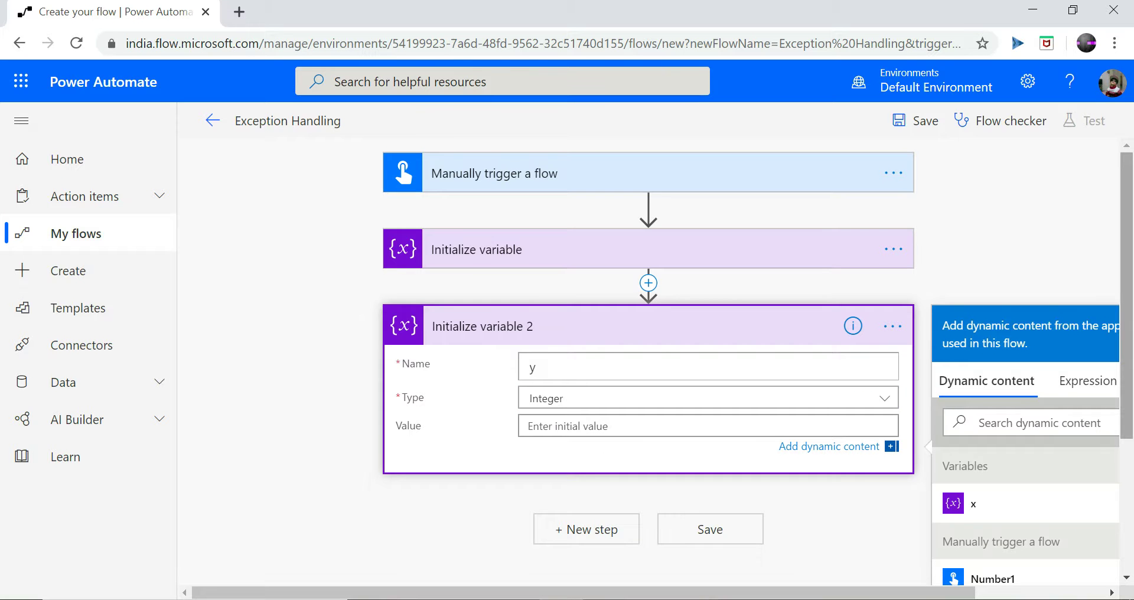
{"action": "scroll", "coordinate": [1028, 412], "scroll_direction": "down", "scroll_amount": 3}
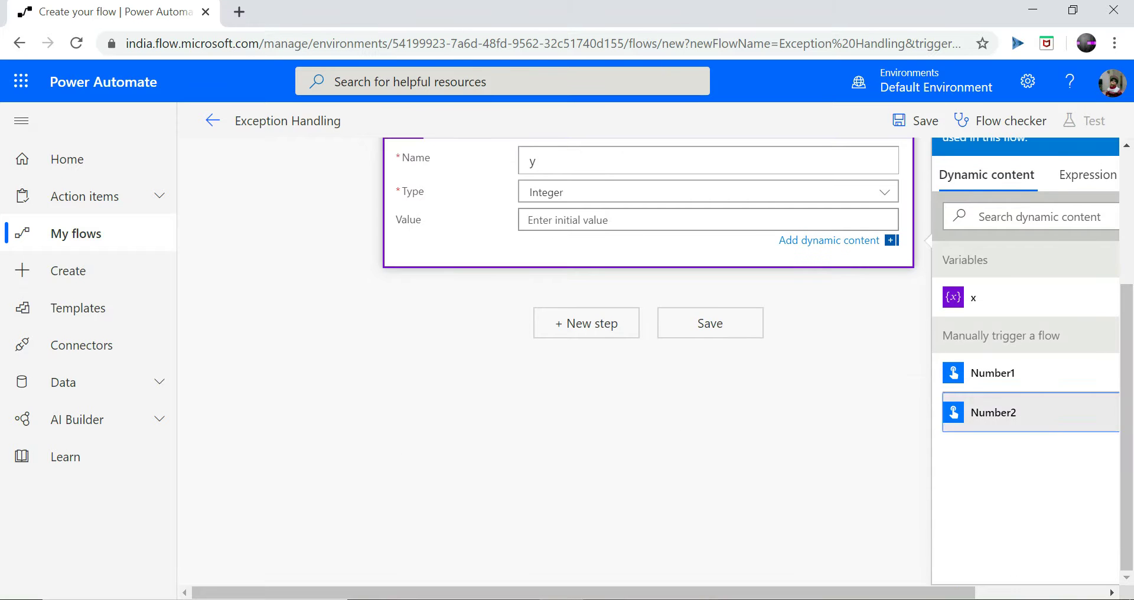
{"action": "left_click", "coordinate": [993, 412]}
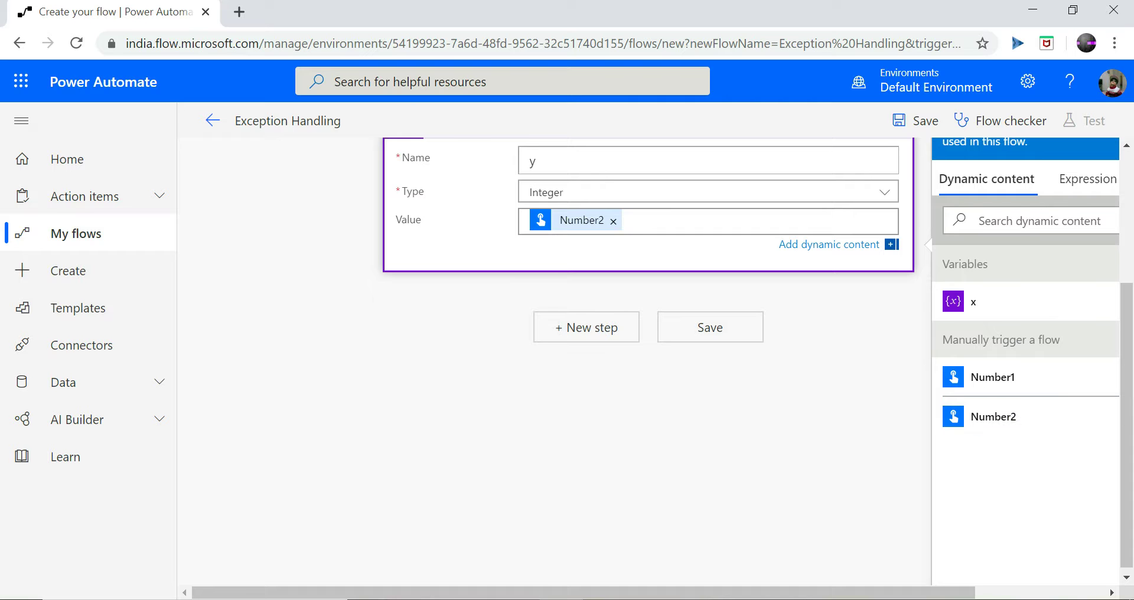
Add a third Initialize variable action below the one for y by searching for "variable".
{"action": "left_click", "coordinate": [586, 328]}
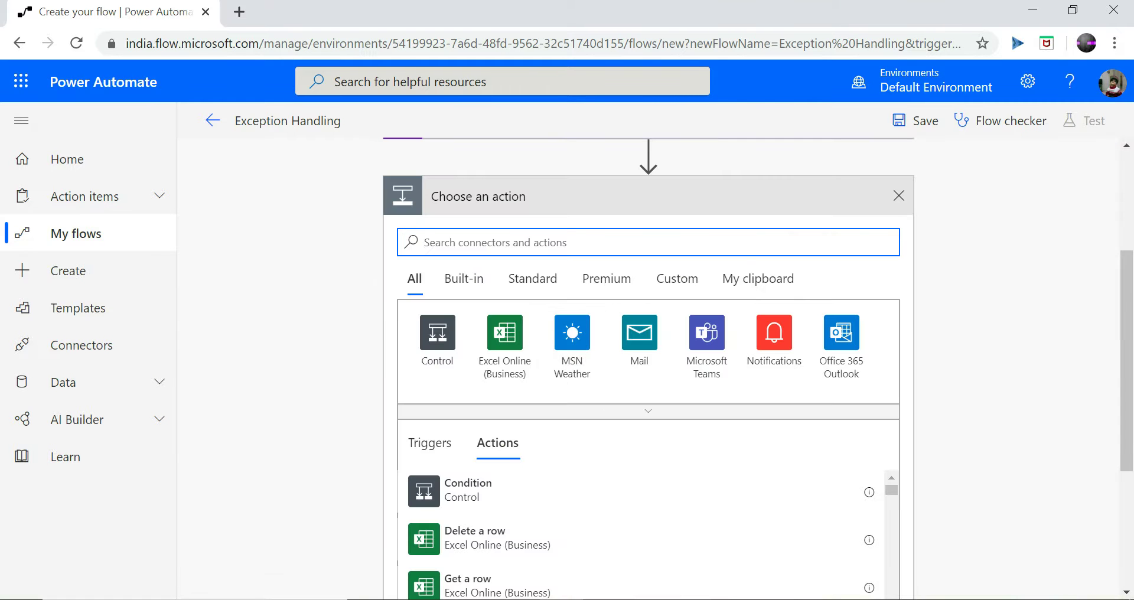
{"action": "type", "text": "va"}
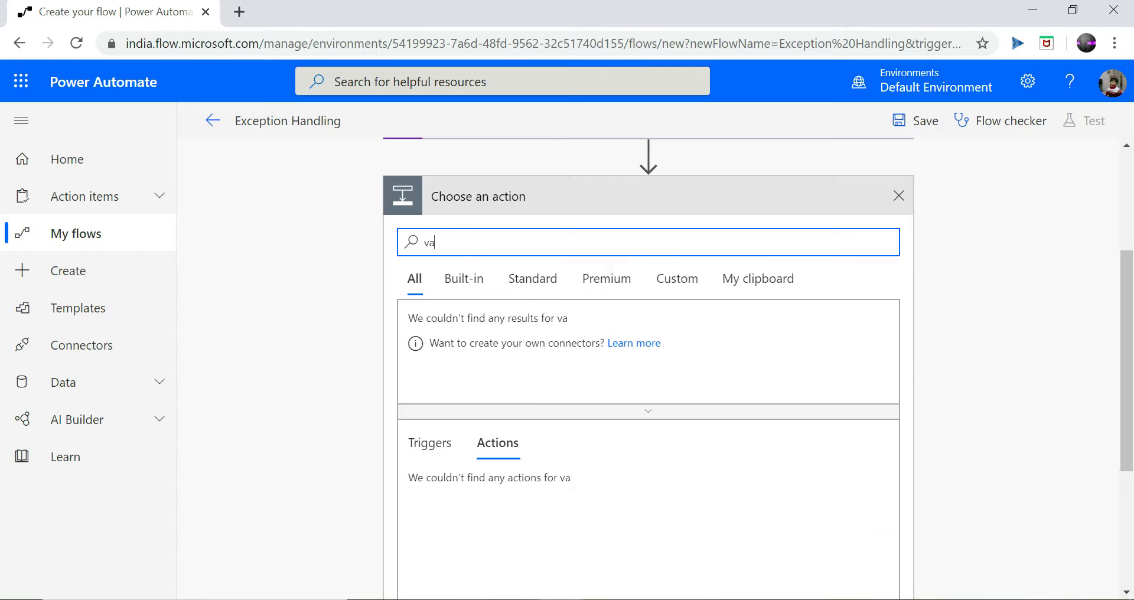
{"action": "type", "text": "riable"}
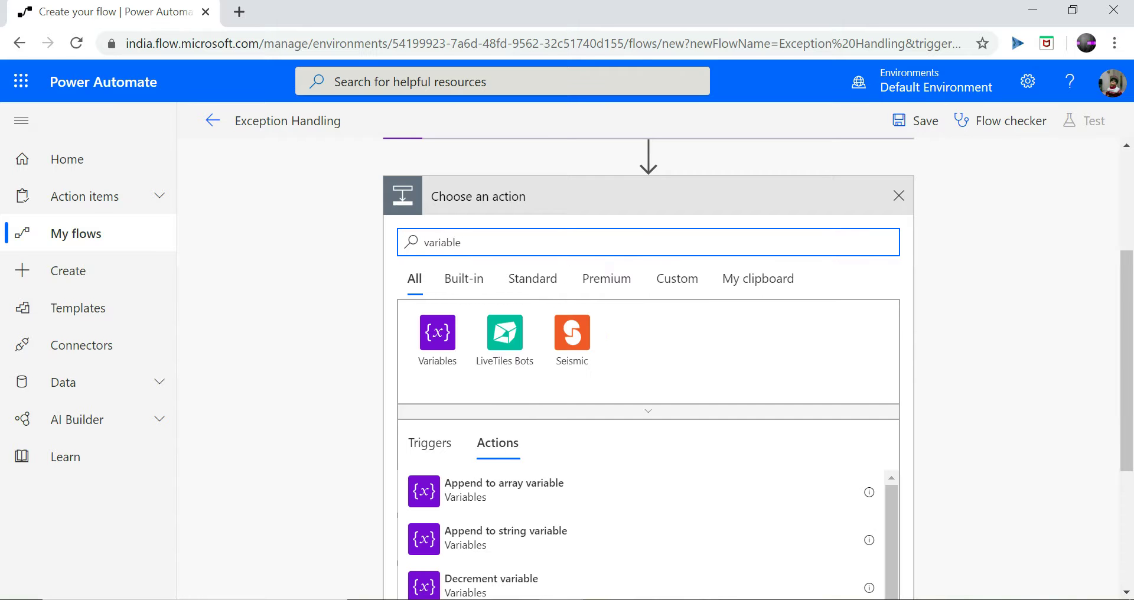
{"action": "scroll", "coordinate": [591, 443], "scroll_direction": "down", "scroll_amount": 4}
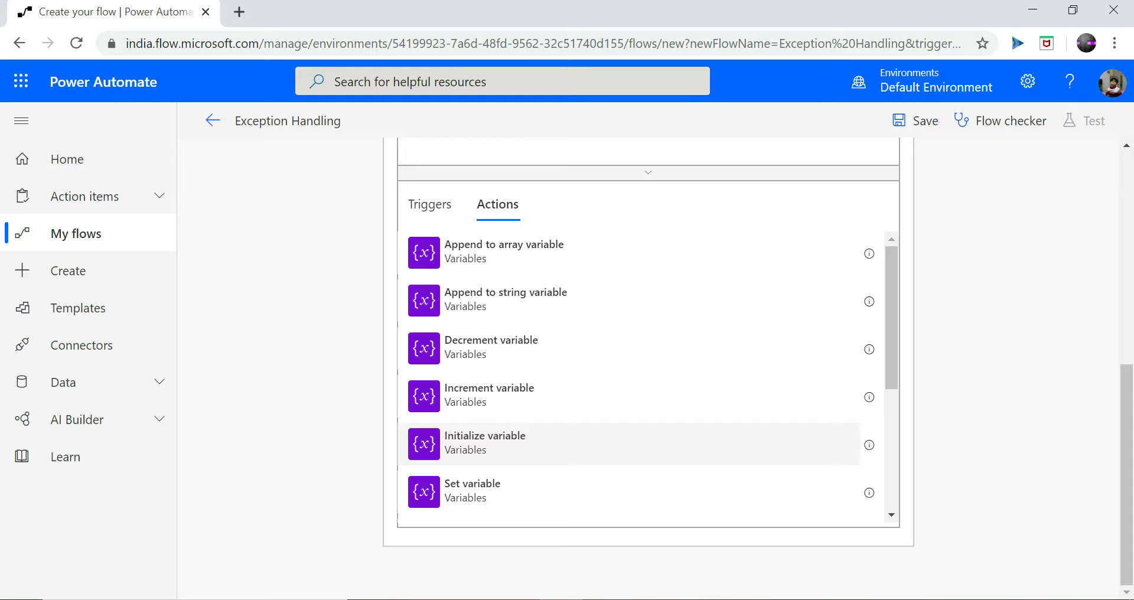
{"action": "left_click", "coordinate": [485, 443]}
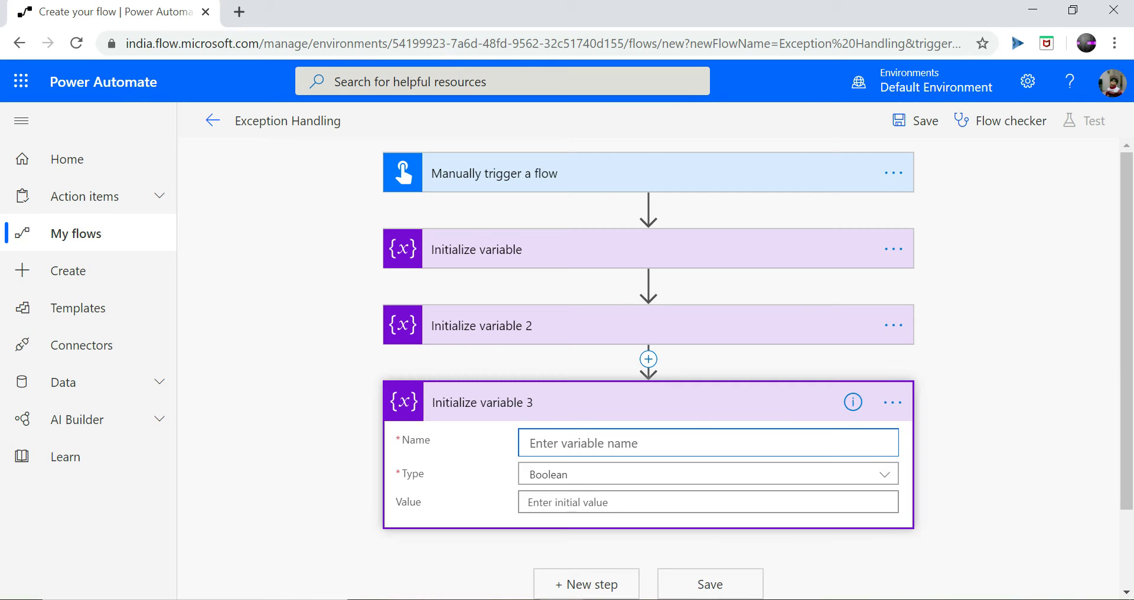
Name the third variable "result" and set its type to Integer.
{"action": "type", "text": "result"}
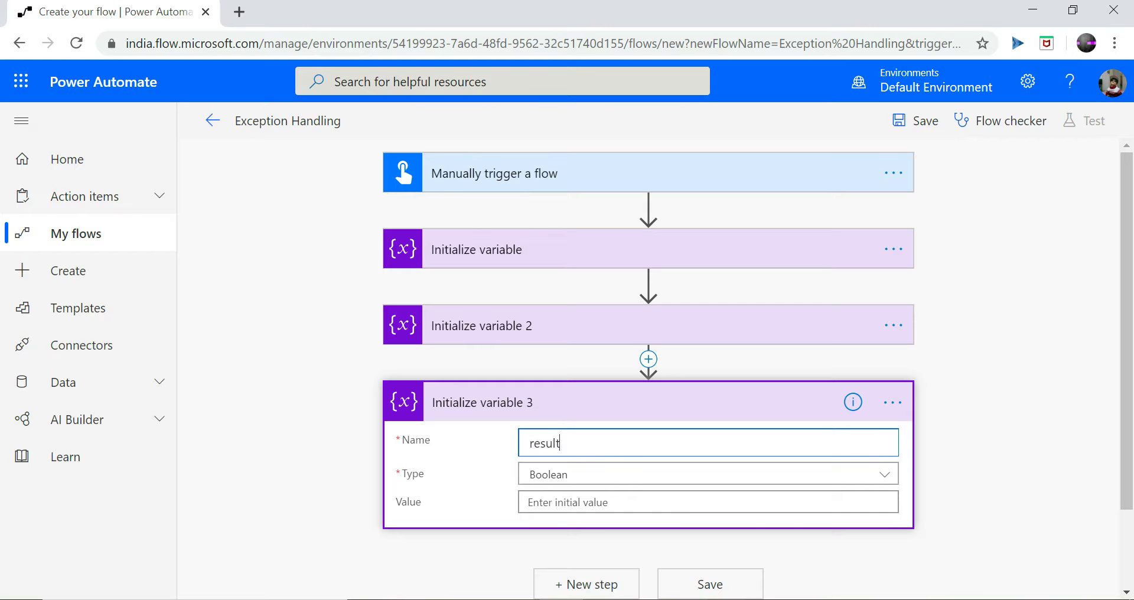
{"action": "left_click", "coordinate": [708, 474]}
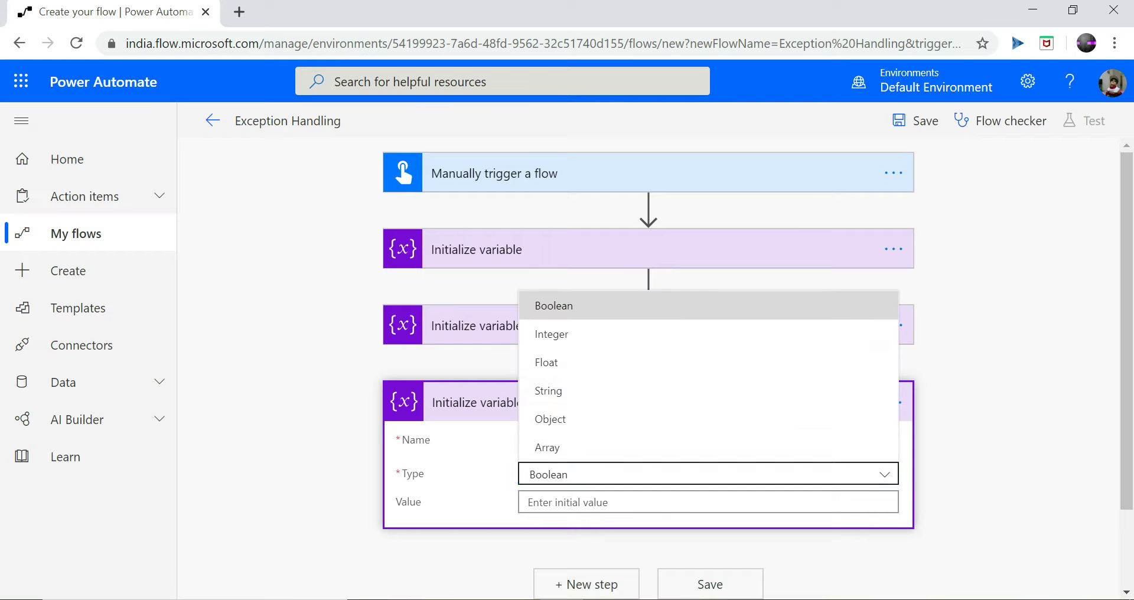
{"action": "left_click", "coordinate": [552, 334]}
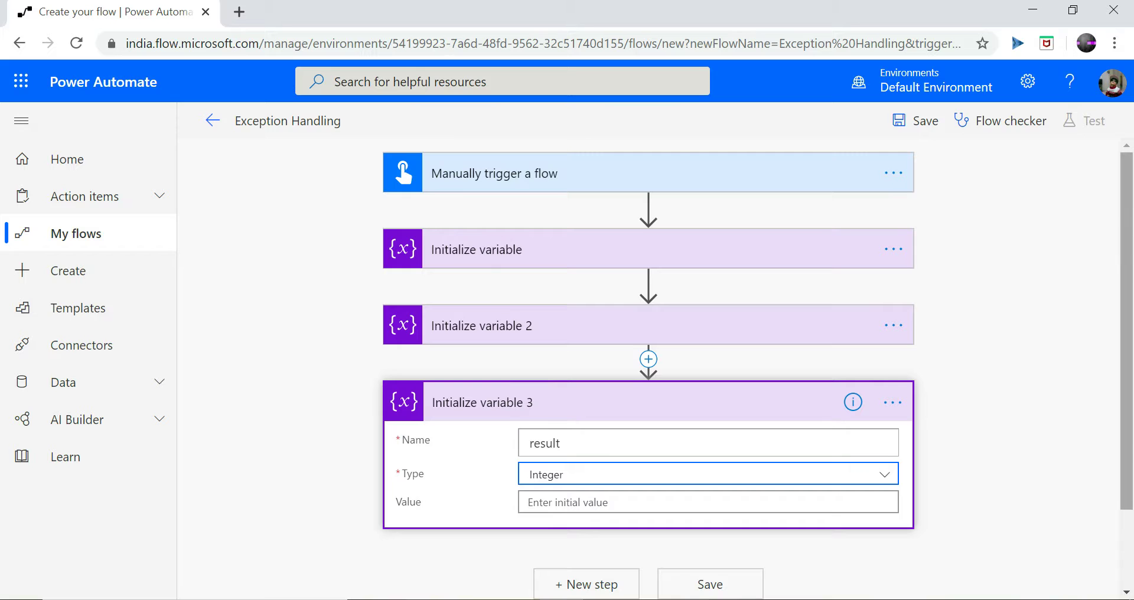
{"action": "scroll", "coordinate": [649, 355], "scroll_direction": "down", "scroll_amount": 2}
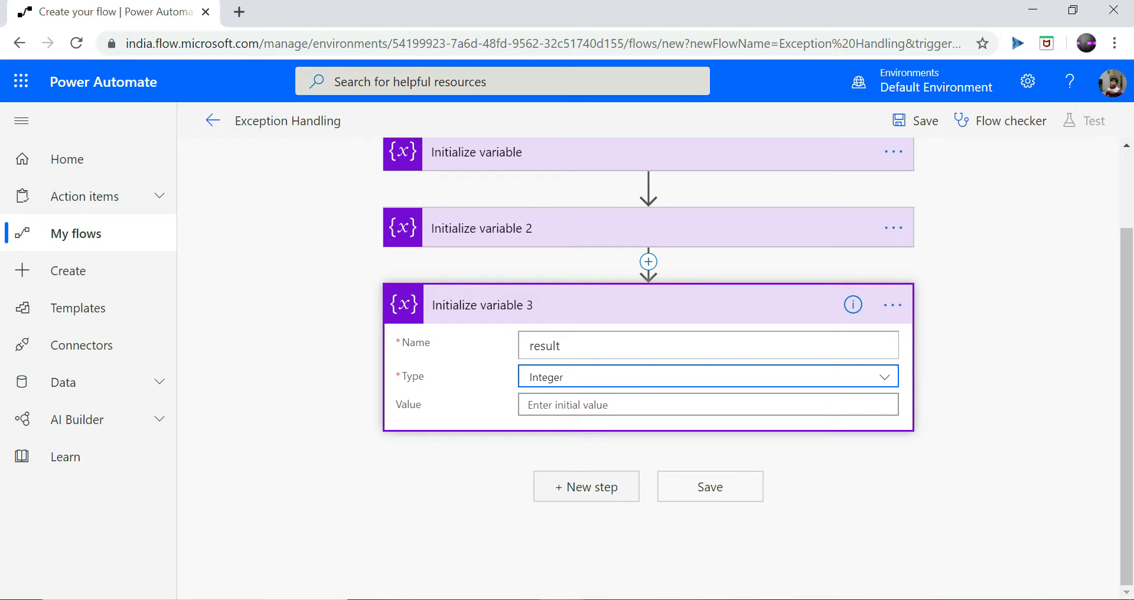
Add a Compose action below the third Initialize variable action by searching for "comp".
{"action": "left_click", "coordinate": [586, 487]}
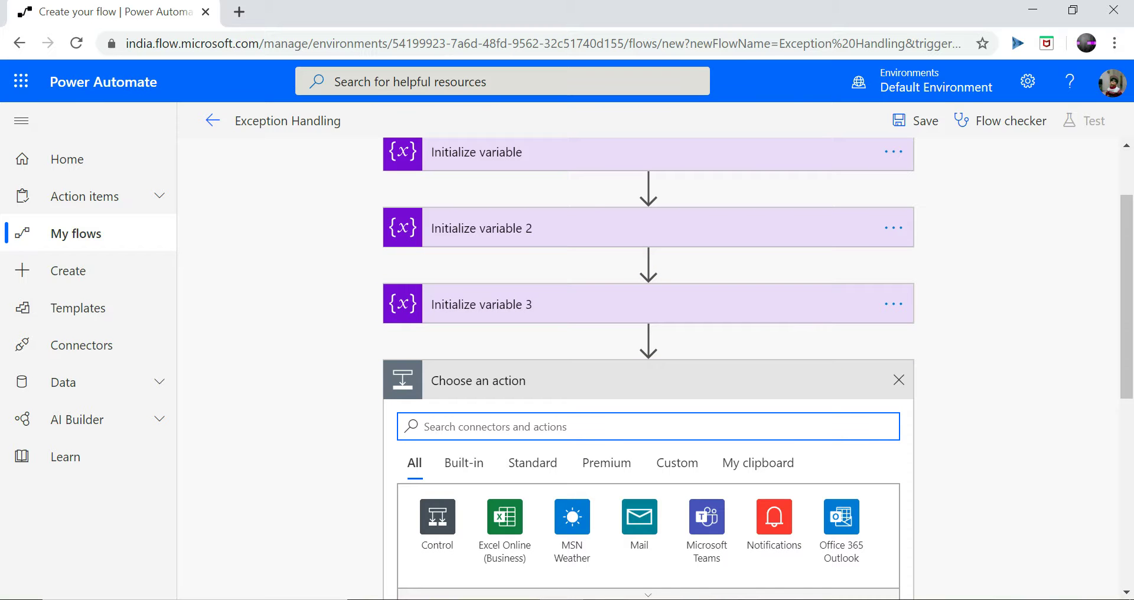
{"action": "type", "text": "comp"}
{"action": "left_click_drag", "start_coordinate": [1127, 297], "coordinate": [1127, 375]}
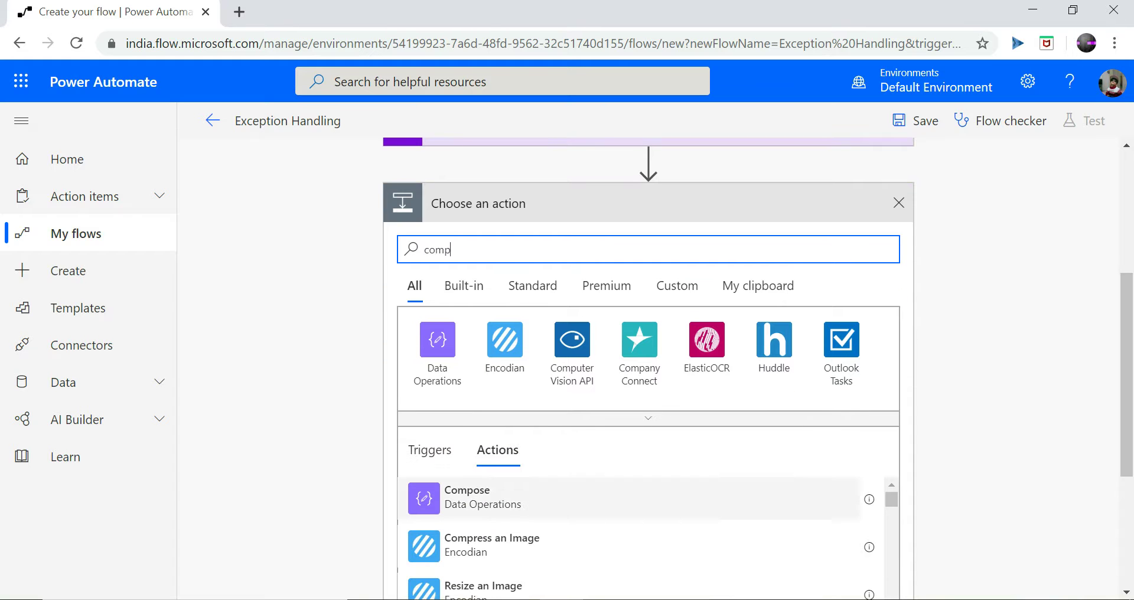
{"action": "left_click", "coordinate": [467, 498]}
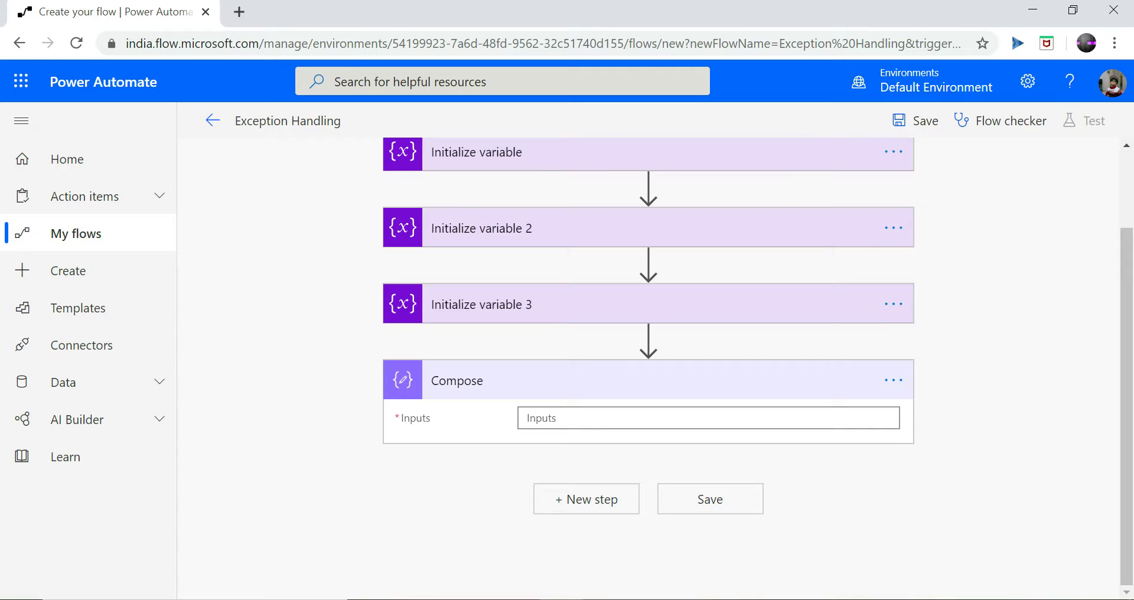
Set the Compose action's input to the expression div(variables('x'),variables('y')).
{"action": "left_click", "coordinate": [653, 418]}
{"action": "left_click", "coordinate": [934, 197]}
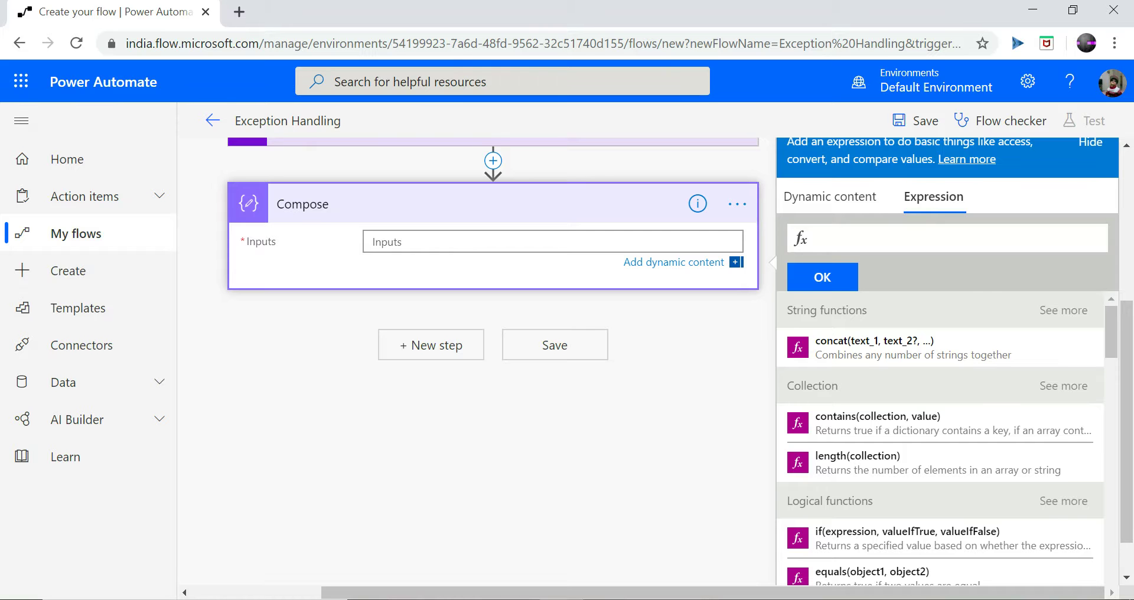
{"action": "type", "text": "div"}
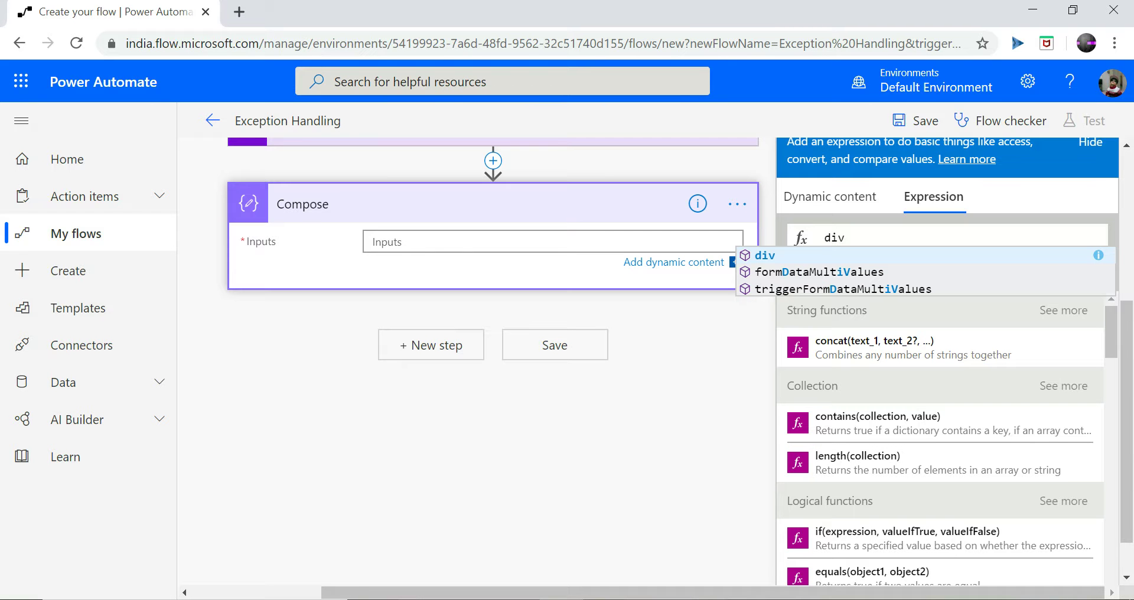
{"action": "key", "text": "Escape"}
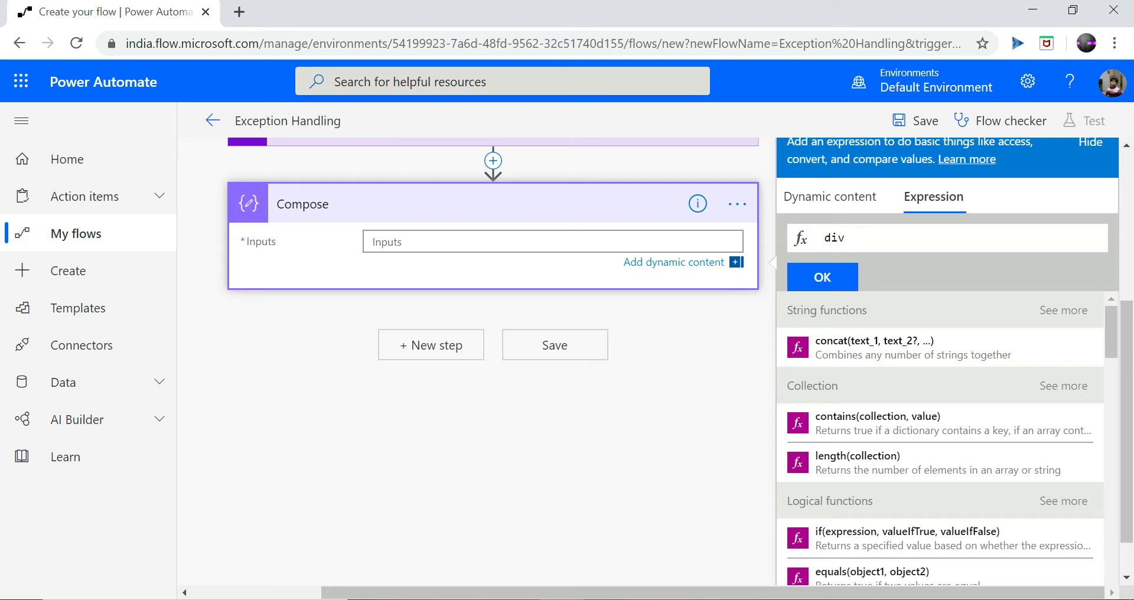
{"action": "type", "text": "("}
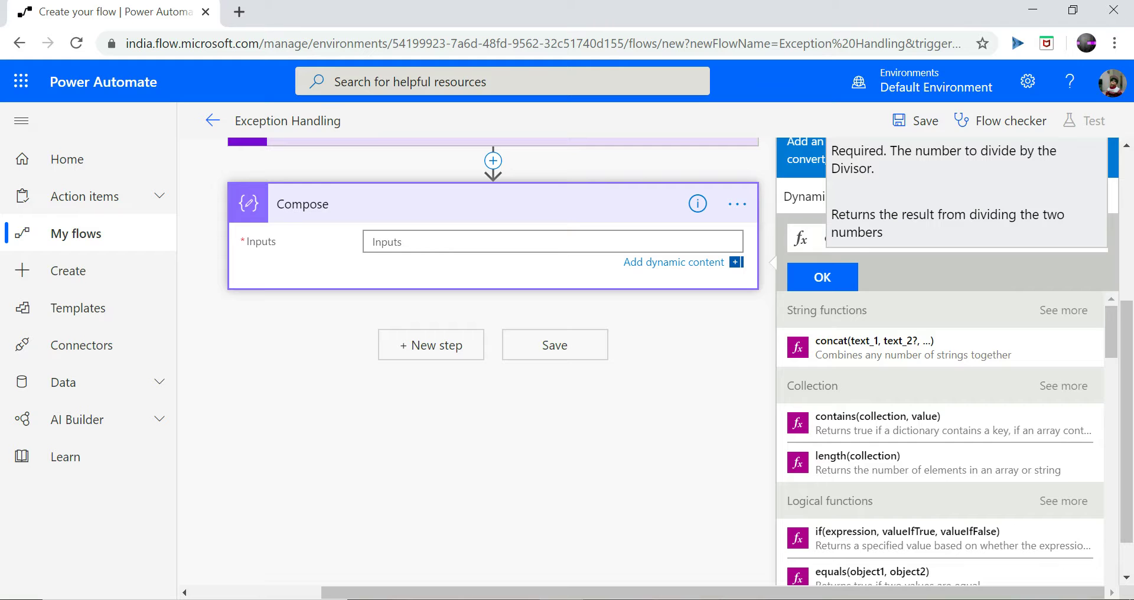
{"action": "left_click", "coordinate": [804, 196]}
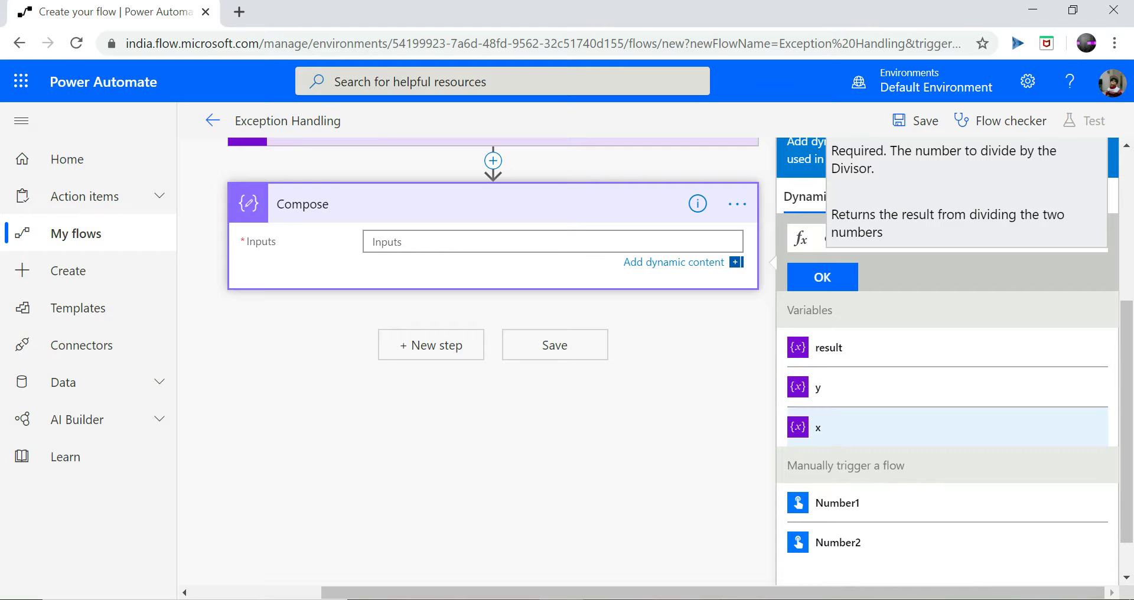
{"action": "left_click", "coordinate": [827, 427]}
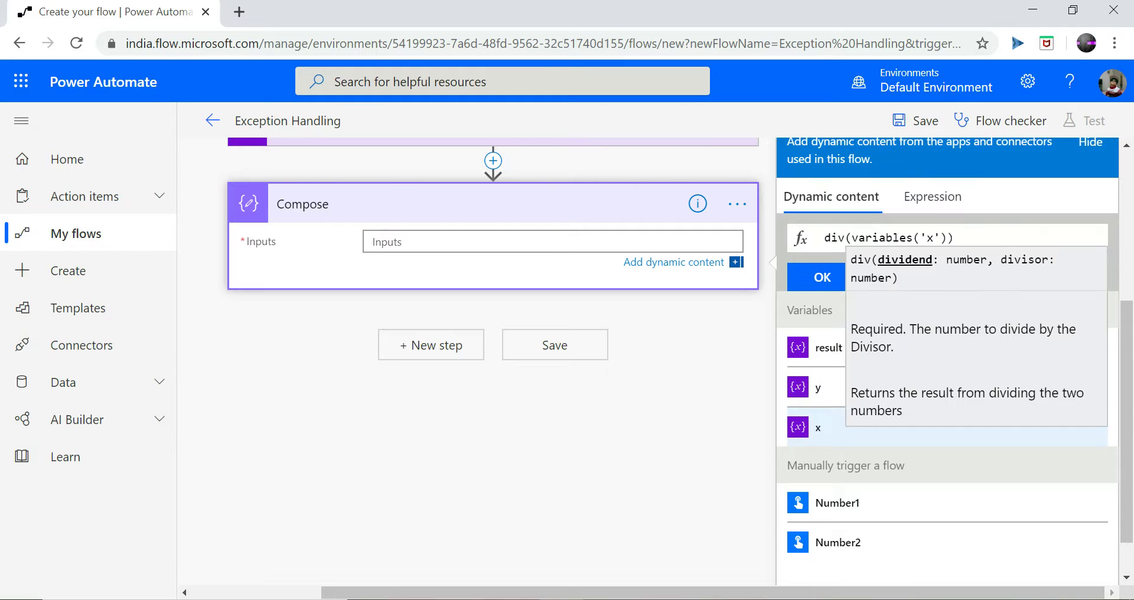
{"action": "type", "text": ","}
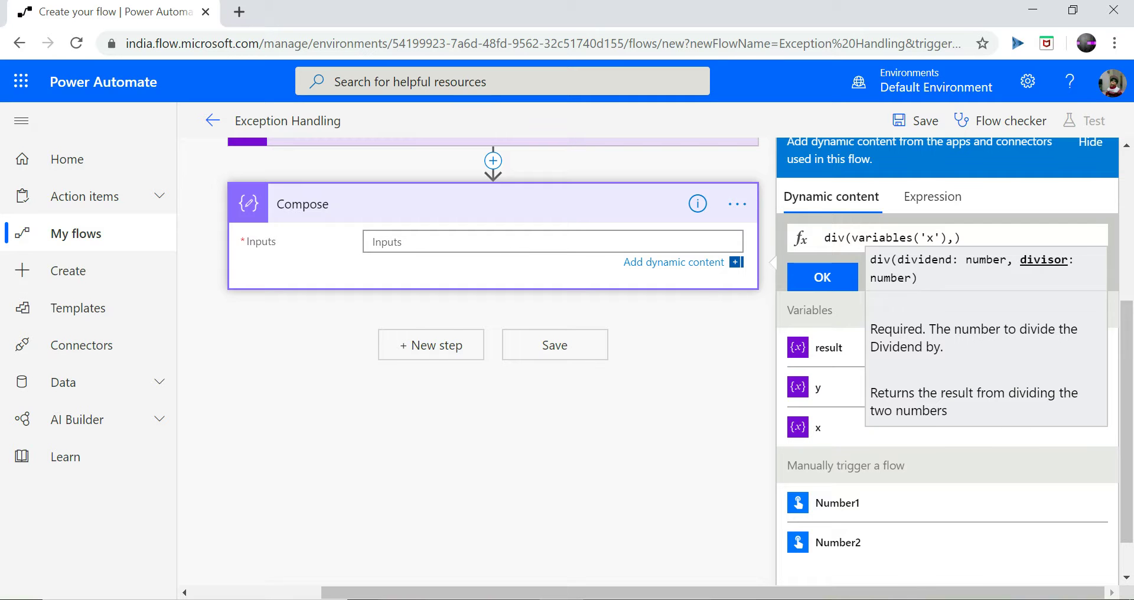
{"action": "left_click", "coordinate": [827, 388]}
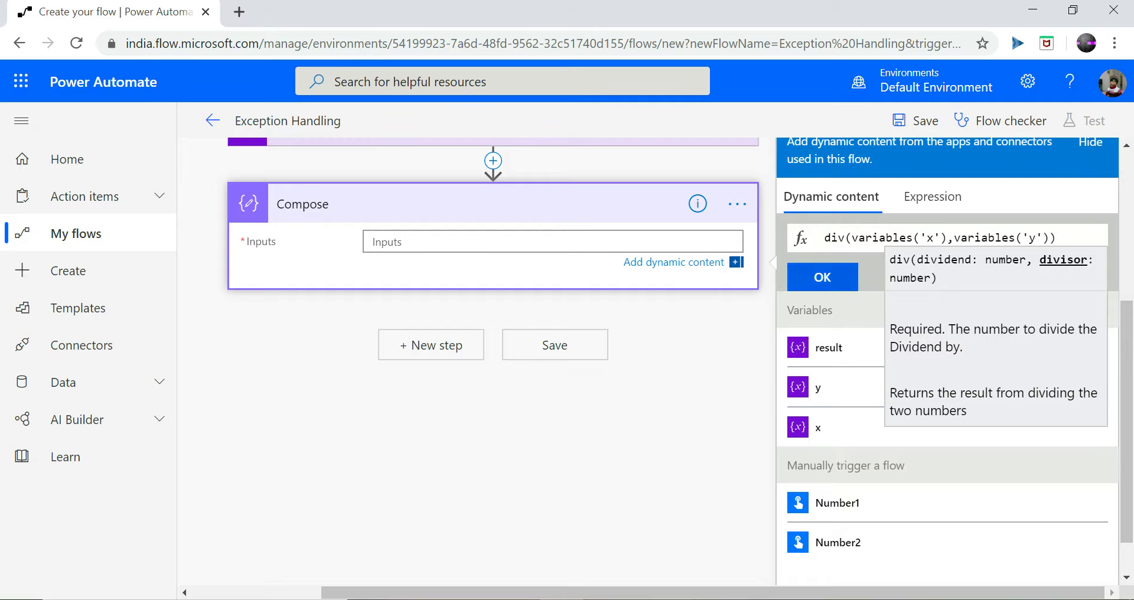
{"action": "left_click", "coordinate": [823, 277]}
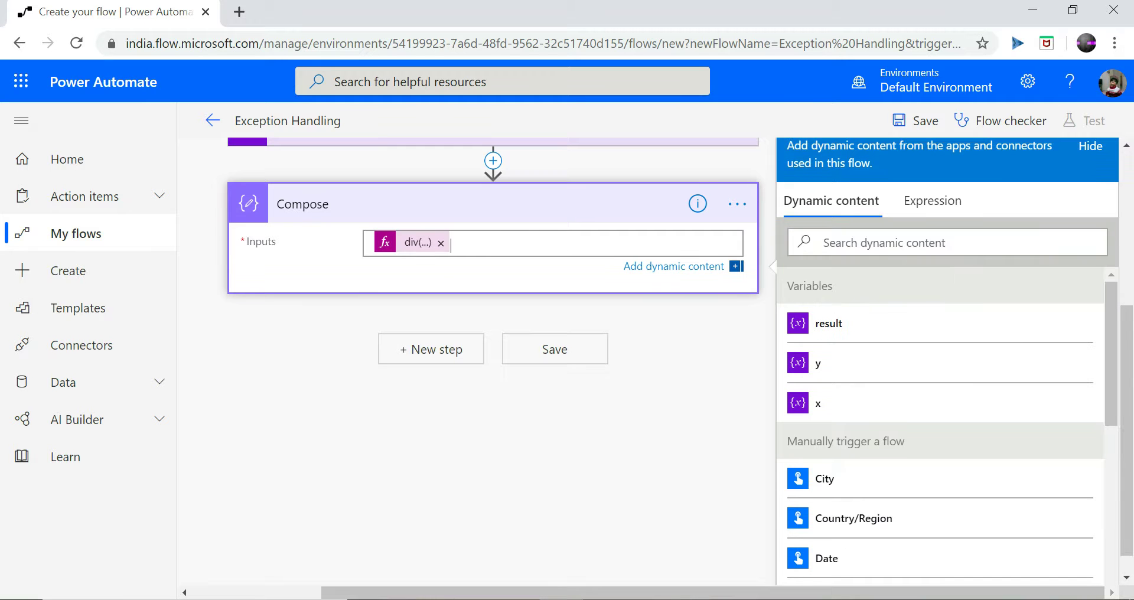
Add a Set variable action below Compose by searching for "set vari".
{"action": "left_click", "coordinate": [431, 349]}
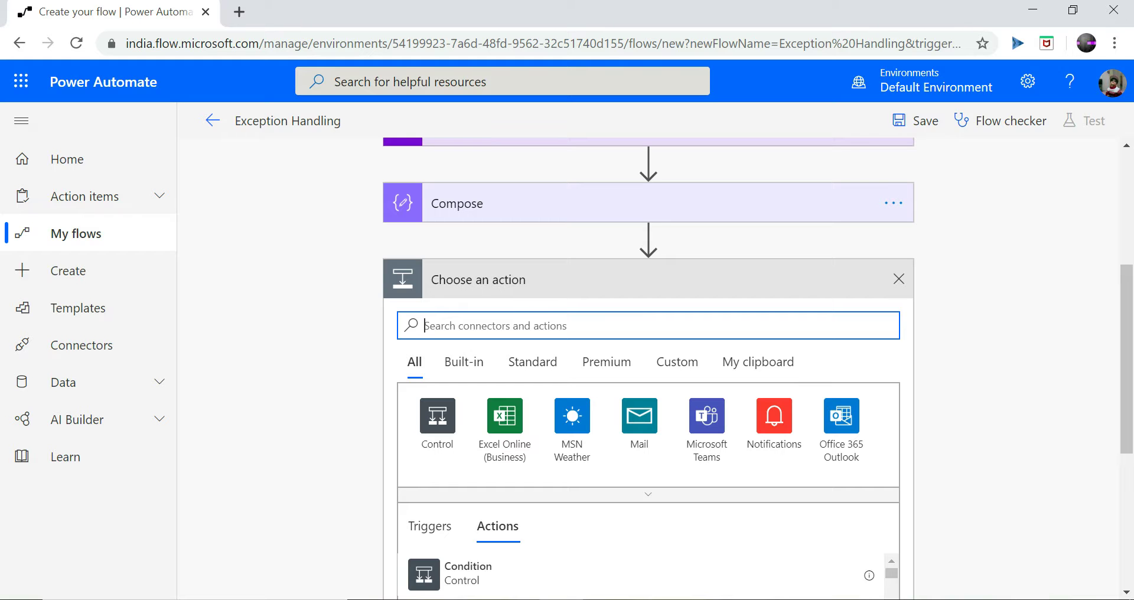
{"action": "type", "text": "set "}
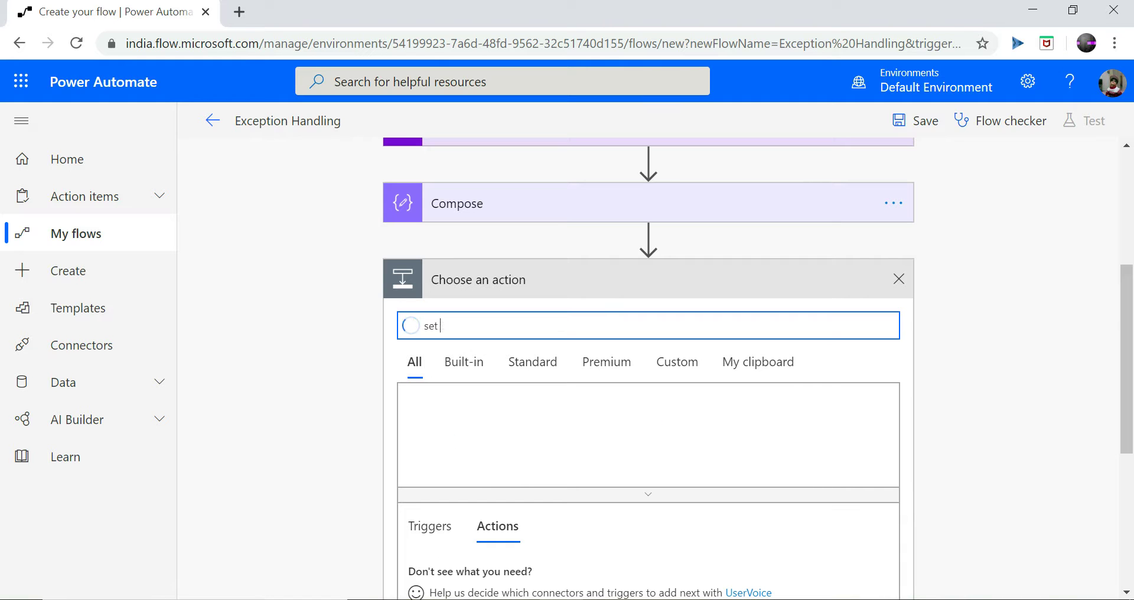
{"action": "type", "text": "vari"}
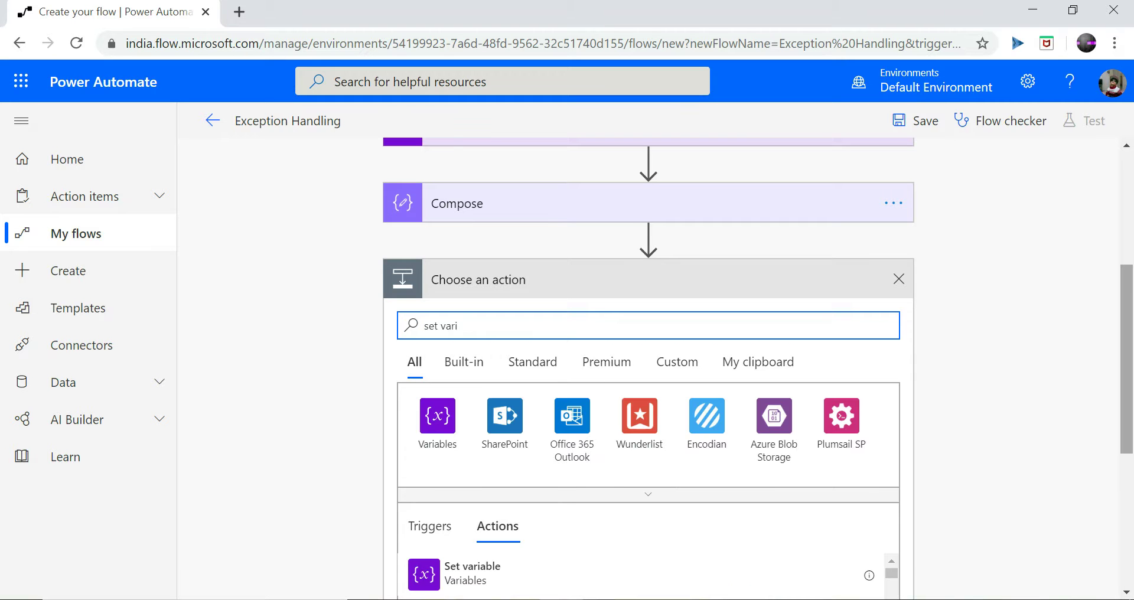
{"action": "scroll", "coordinate": [648, 366], "scroll_direction": "down", "scroll_amount": 4}
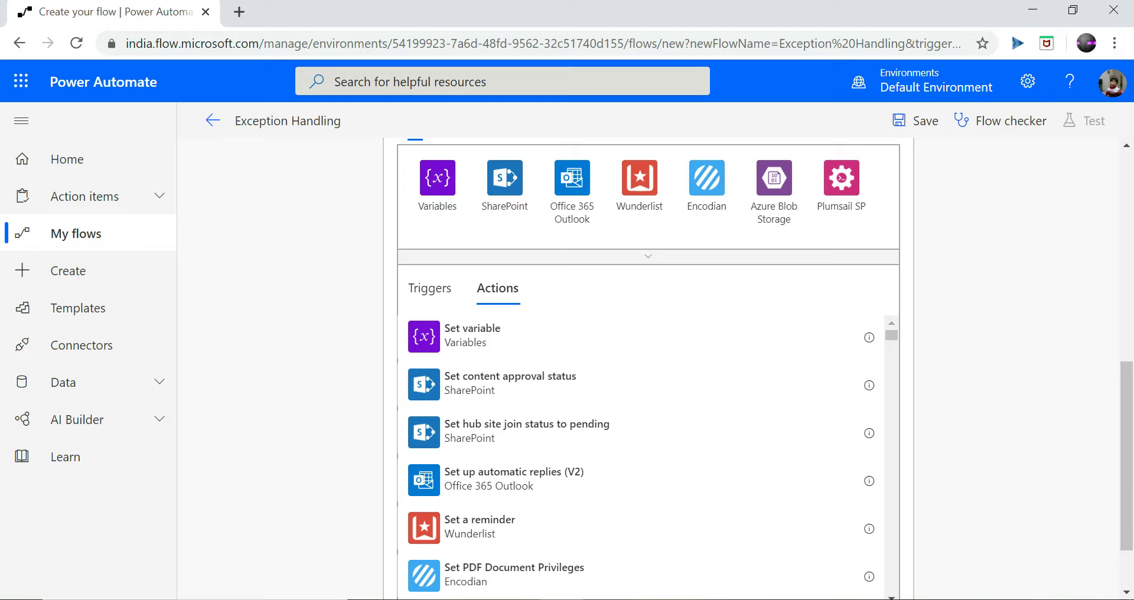
{"action": "left_click", "coordinate": [472, 335]}
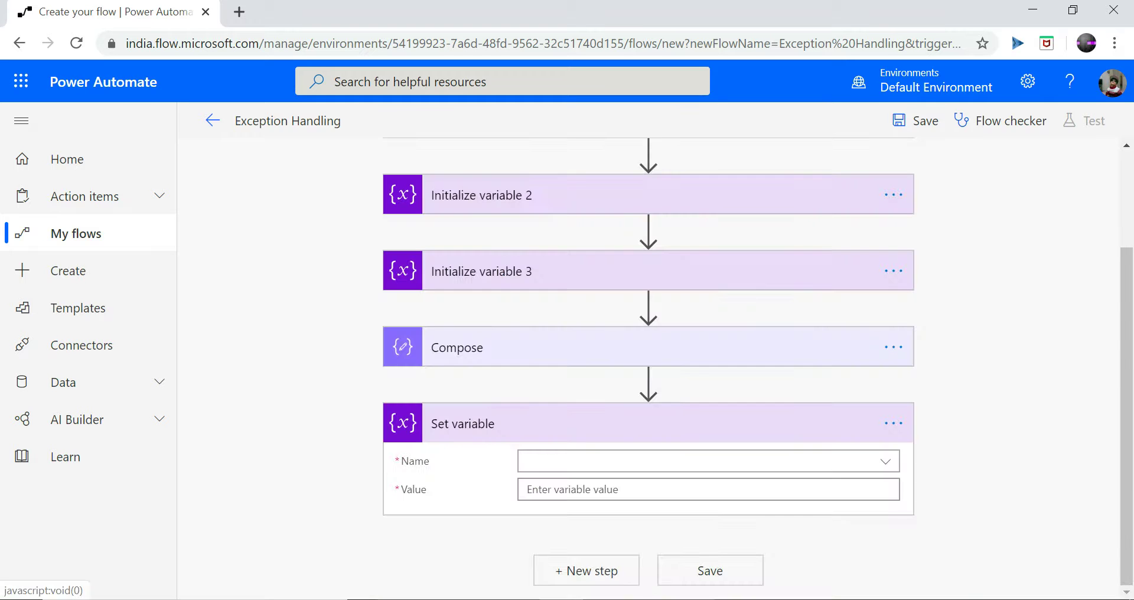
Make the Set variable action assign the Compose Outputs to the result variable, and save the flow.
{"action": "left_click", "coordinate": [708, 461]}
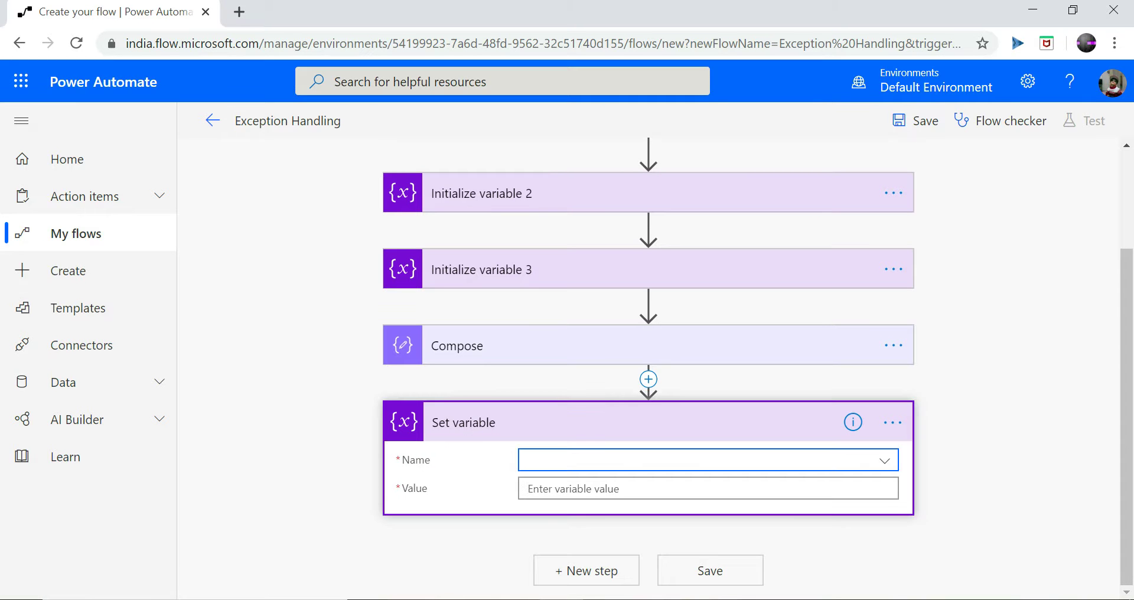
{"action": "left_click", "coordinate": [708, 461]}
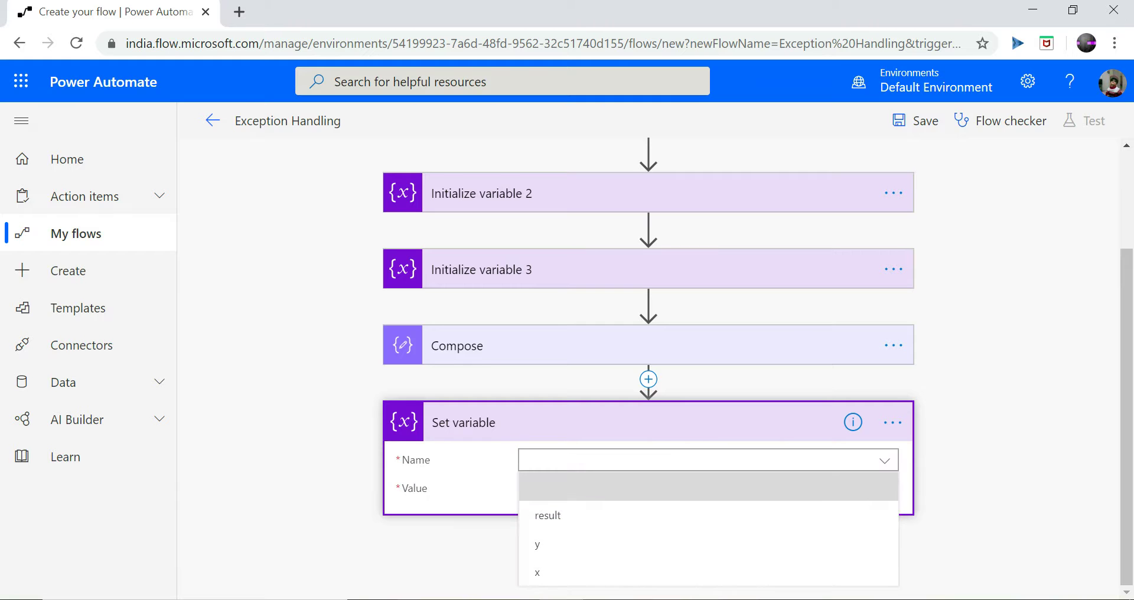
{"action": "left_click", "coordinate": [542, 515]}
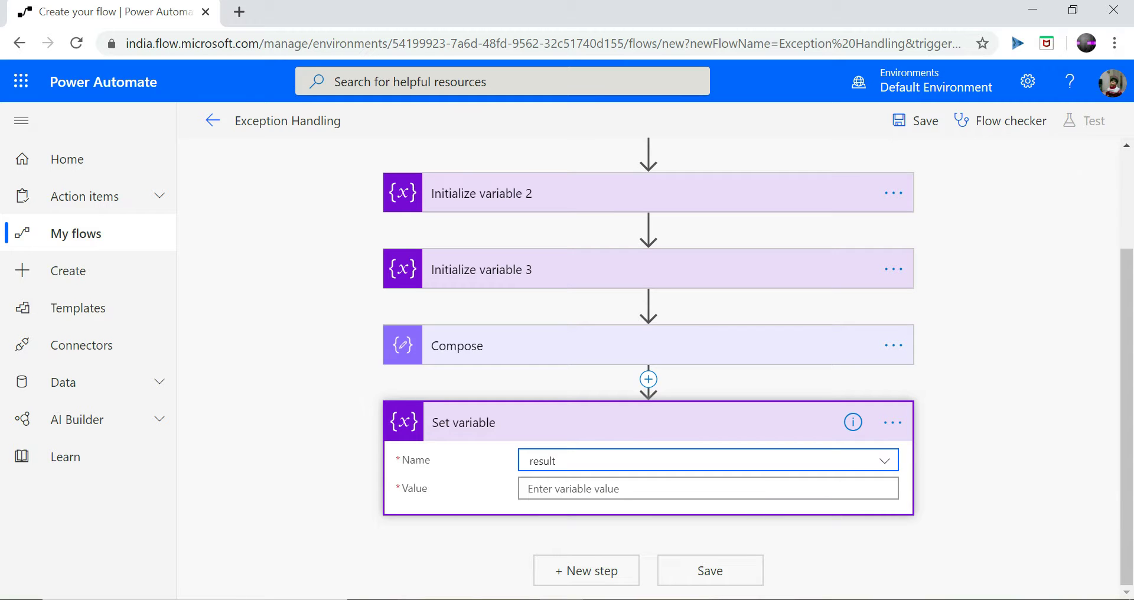
{"action": "left_click", "coordinate": [657, 488]}
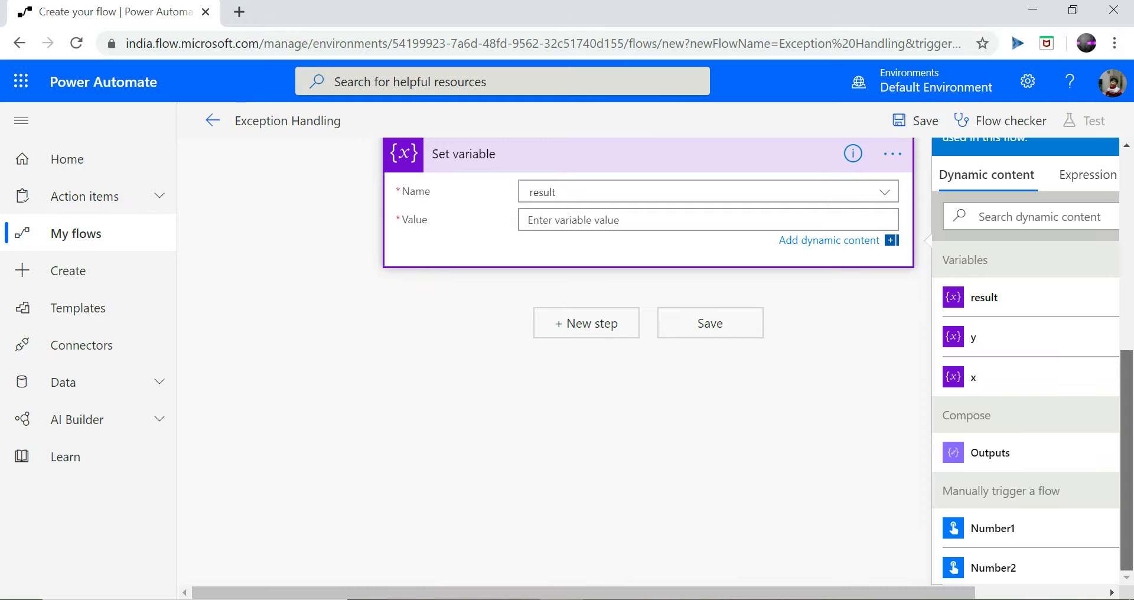
{"action": "left_click", "coordinate": [990, 452]}
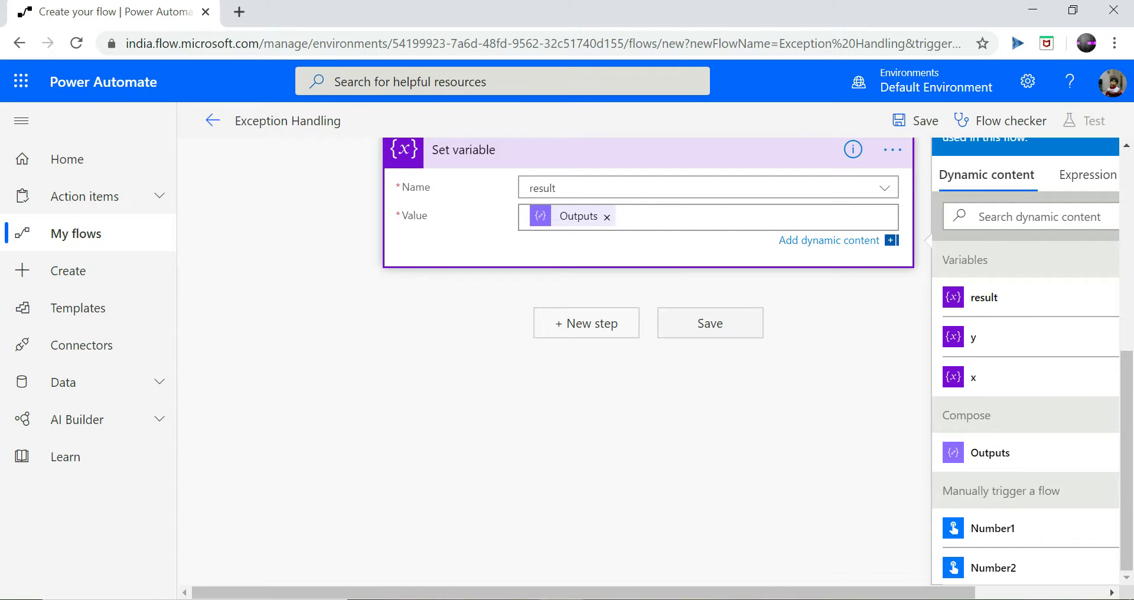
{"action": "left_click", "coordinate": [710, 323]}
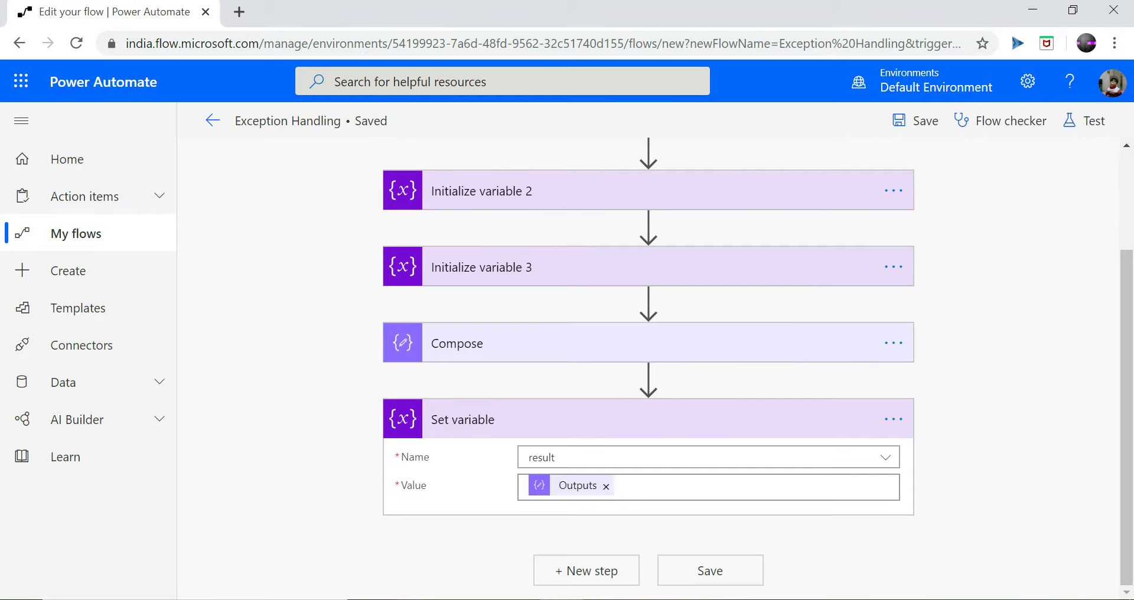
Test the flow by performing the trigger action manually, with Number1 set to 4 and Number2 set to 2.
{"action": "left_click", "coordinate": [1085, 121]}
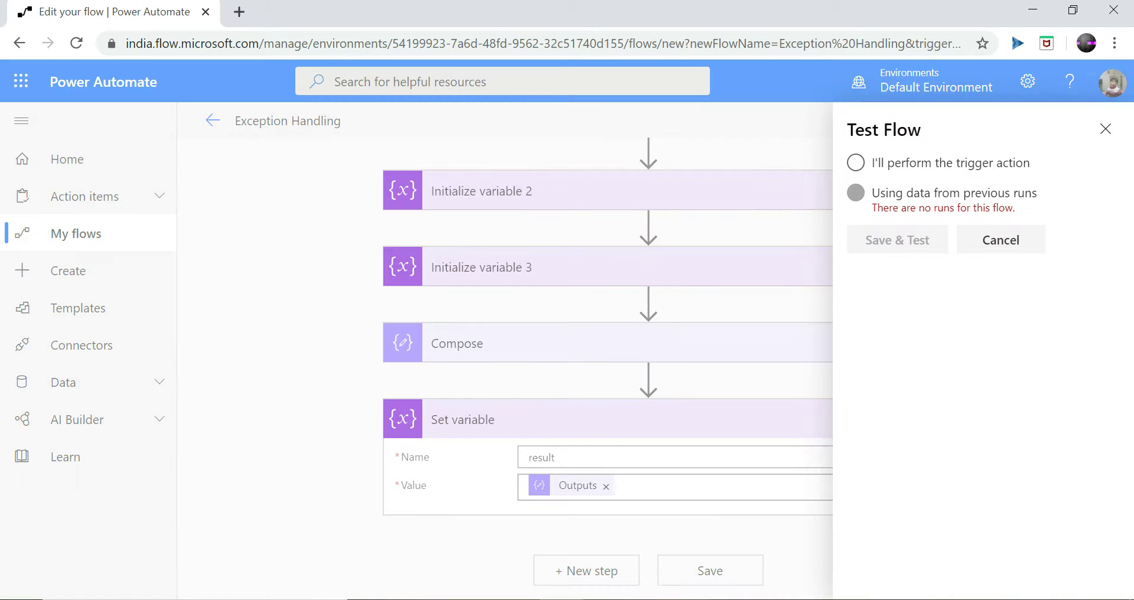
{"action": "left_click", "coordinate": [856, 163]}
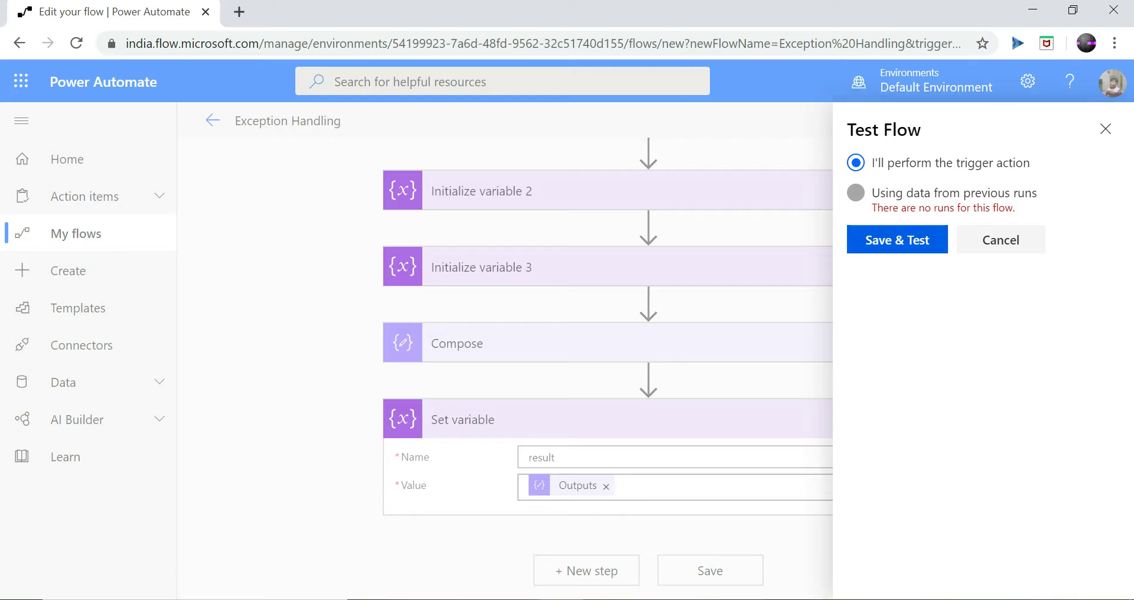
{"action": "left_click", "coordinate": [896, 240]}
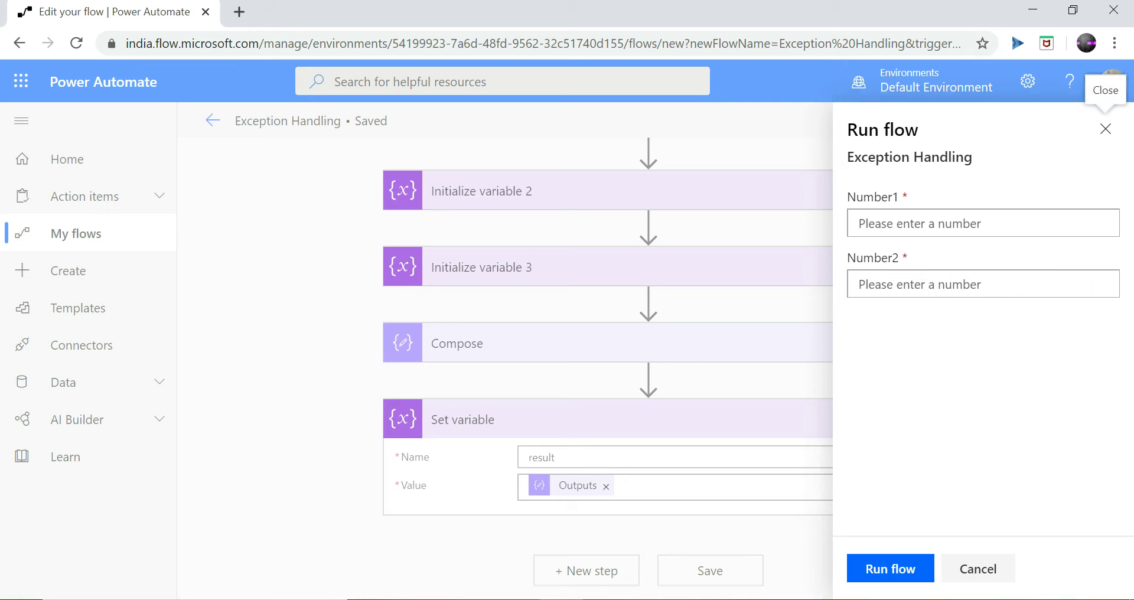
{"action": "left_click", "coordinate": [916, 224]}
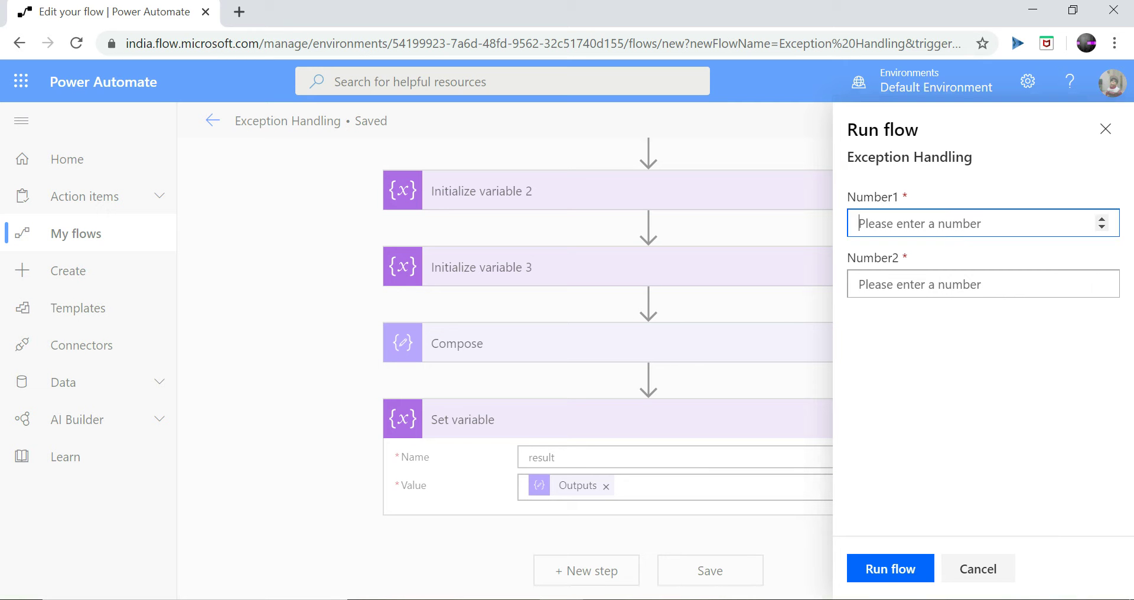
{"action": "type", "text": "4"}
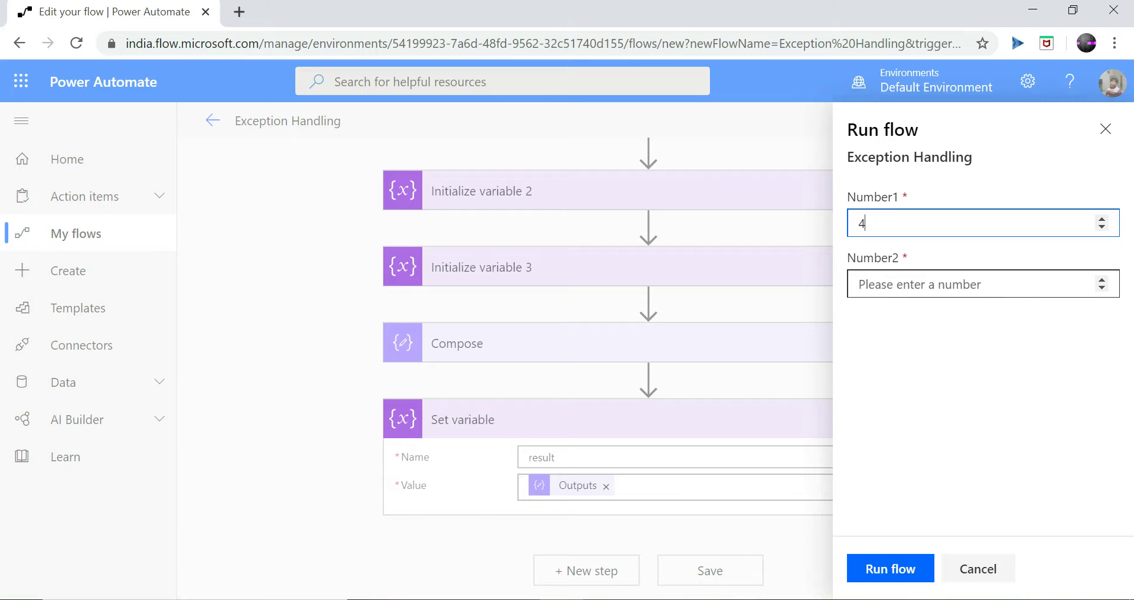
{"action": "left_click", "coordinate": [883, 286]}
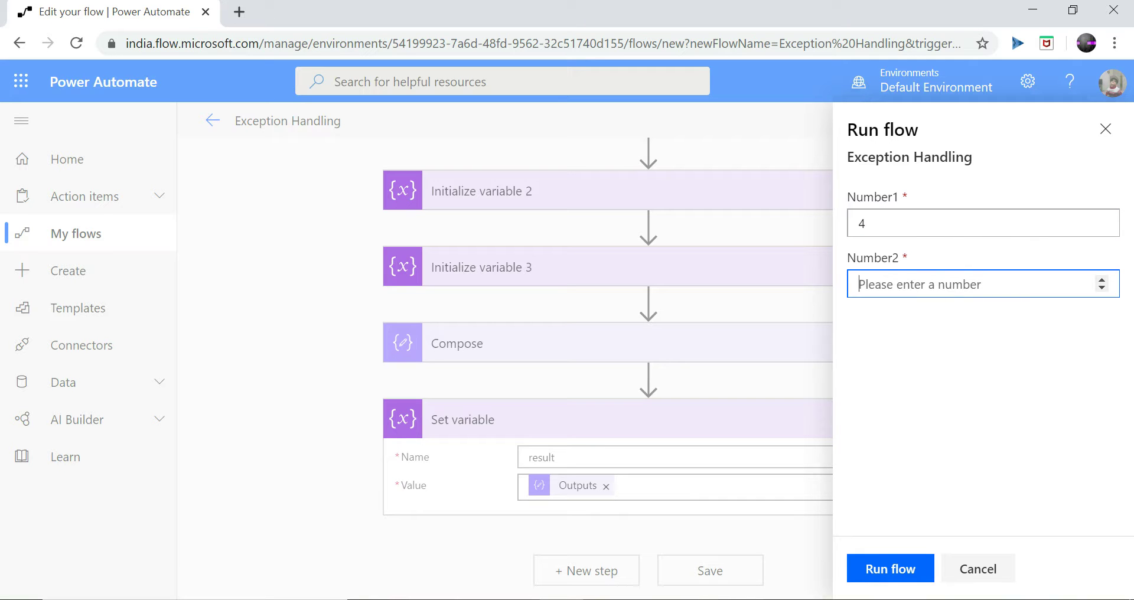
{"action": "type", "text": "2"}
{"action": "left_click", "coordinate": [890, 569]}
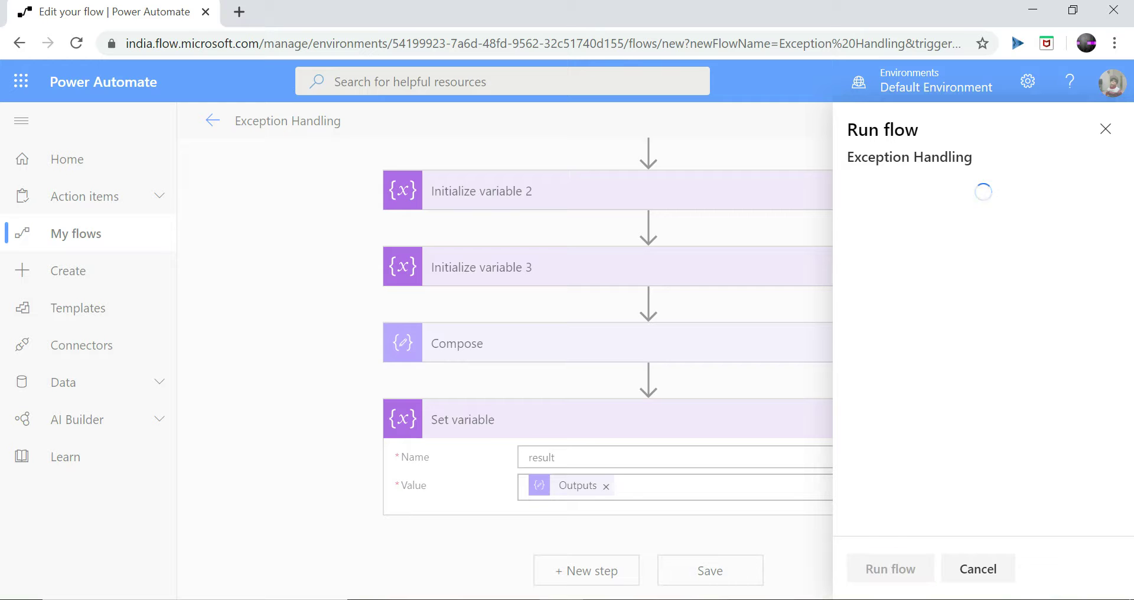
{"action": "left_click", "coordinate": [890, 568]}
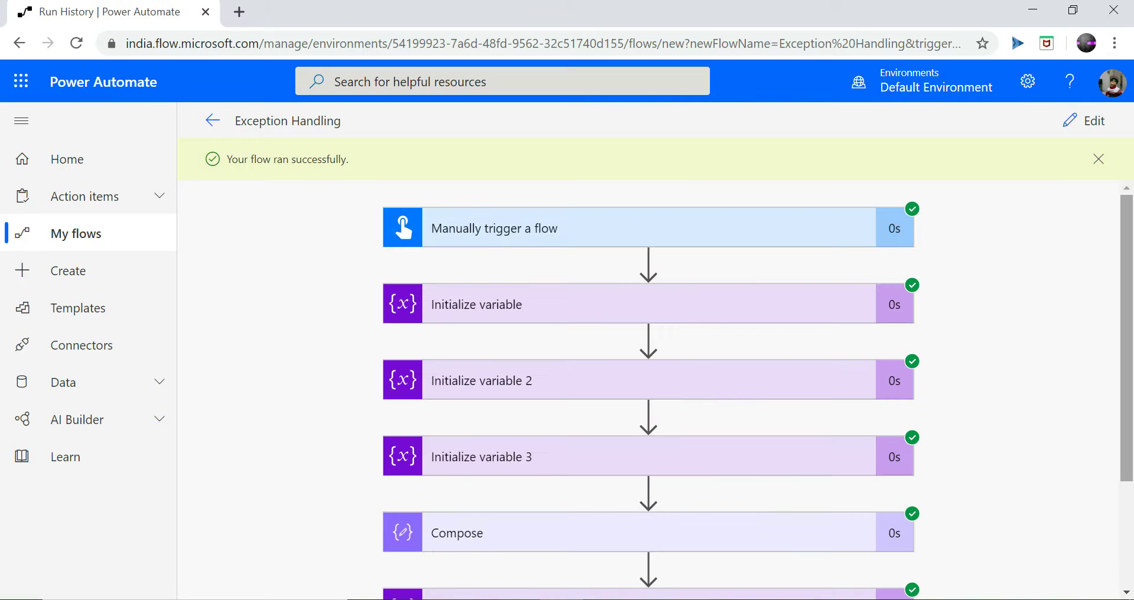
Check the Set variable action's inputs and outputs in the run results, and return to editing the flow.
{"action": "left_click_drag", "start_coordinate": [1127, 339], "coordinate": [1126, 443]}
{"action": "left_click", "coordinate": [648, 456]}
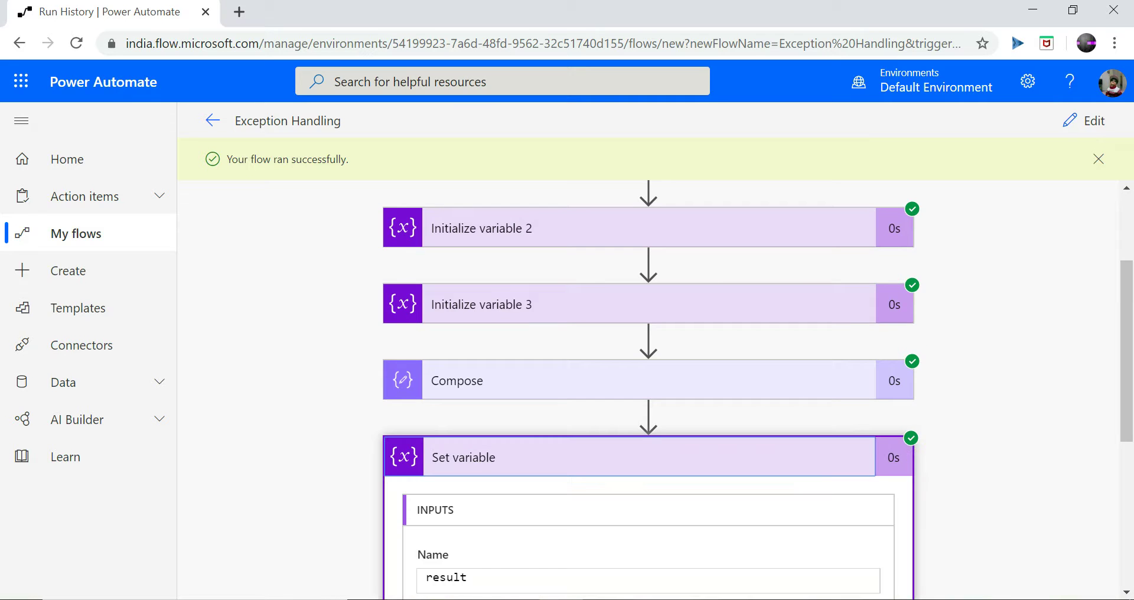
{"action": "scroll", "coordinate": [1127, 355], "scroll_direction": "down", "scroll_amount": 5}
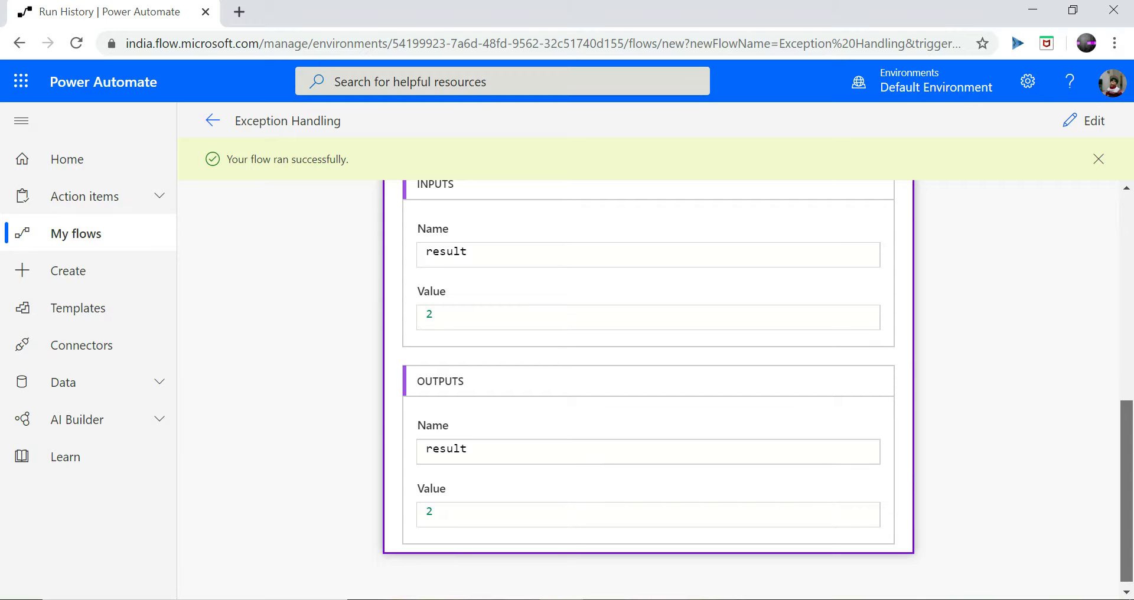
{"action": "scroll", "coordinate": [649, 390], "scroll_direction": "up", "scroll_amount": 12}
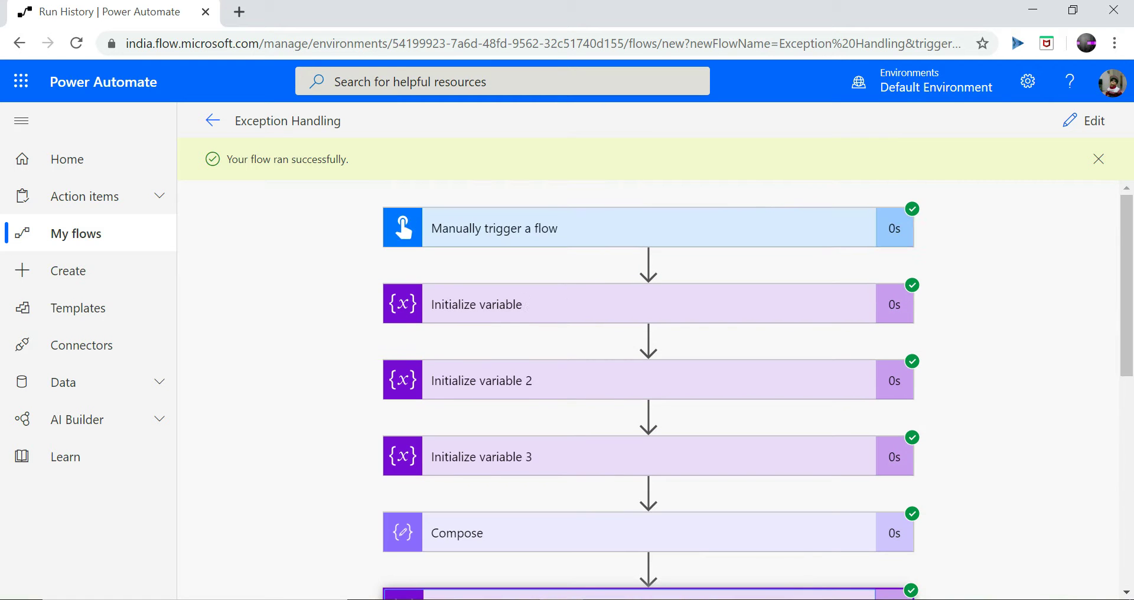
{"action": "left_click", "coordinate": [1084, 121]}
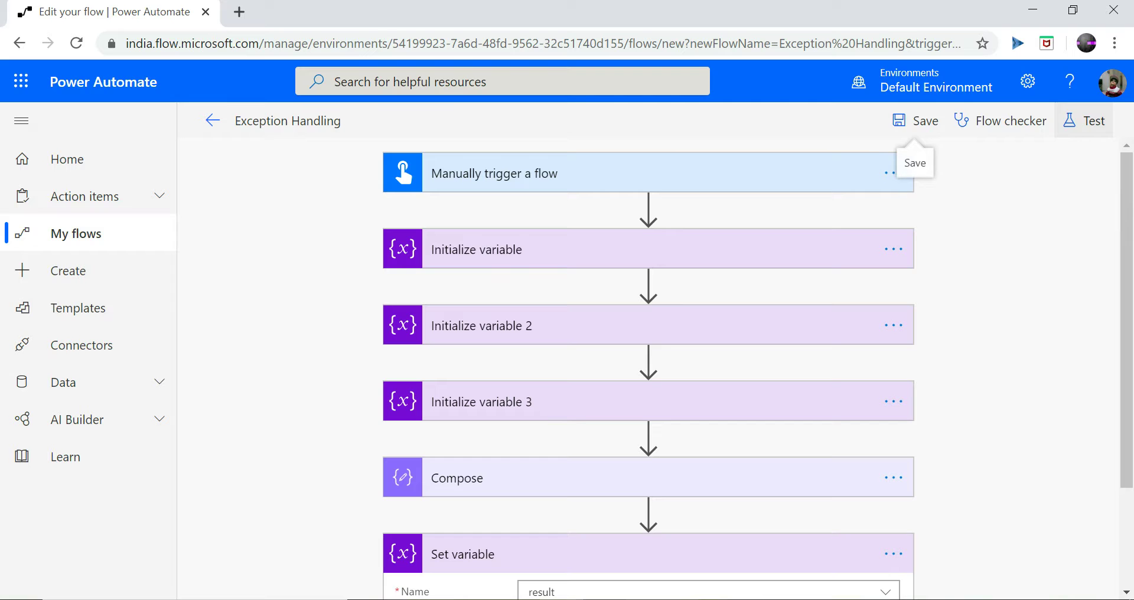
Save and test the flow by performing the trigger action manually, with Number1 set to 4 and Number2 set to 0.
{"action": "left_click", "coordinate": [1084, 120]}
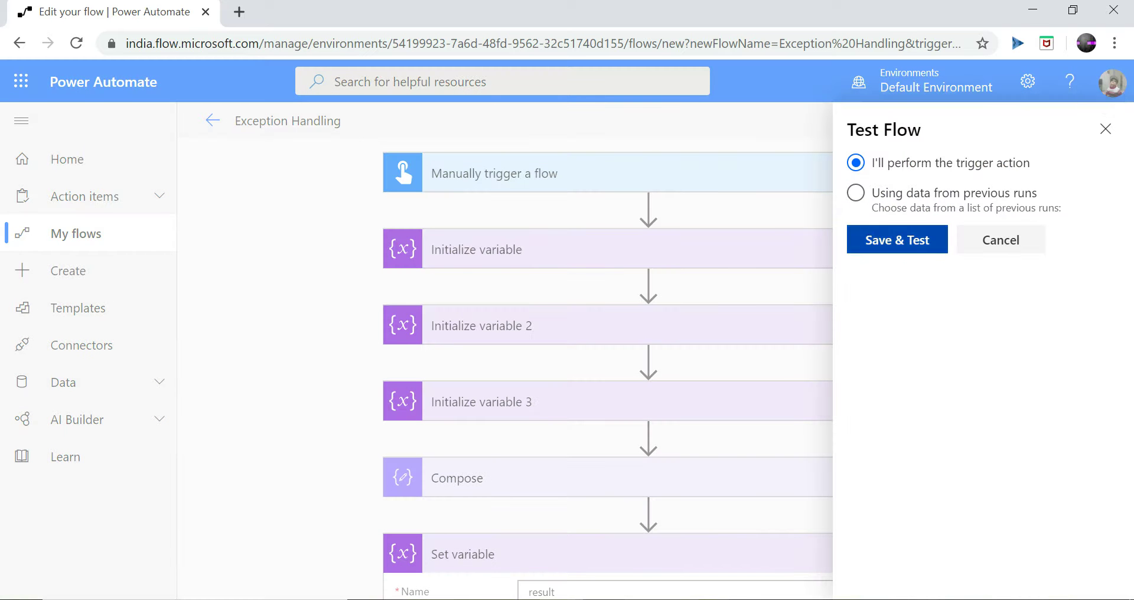
{"action": "left_click", "coordinate": [897, 239]}
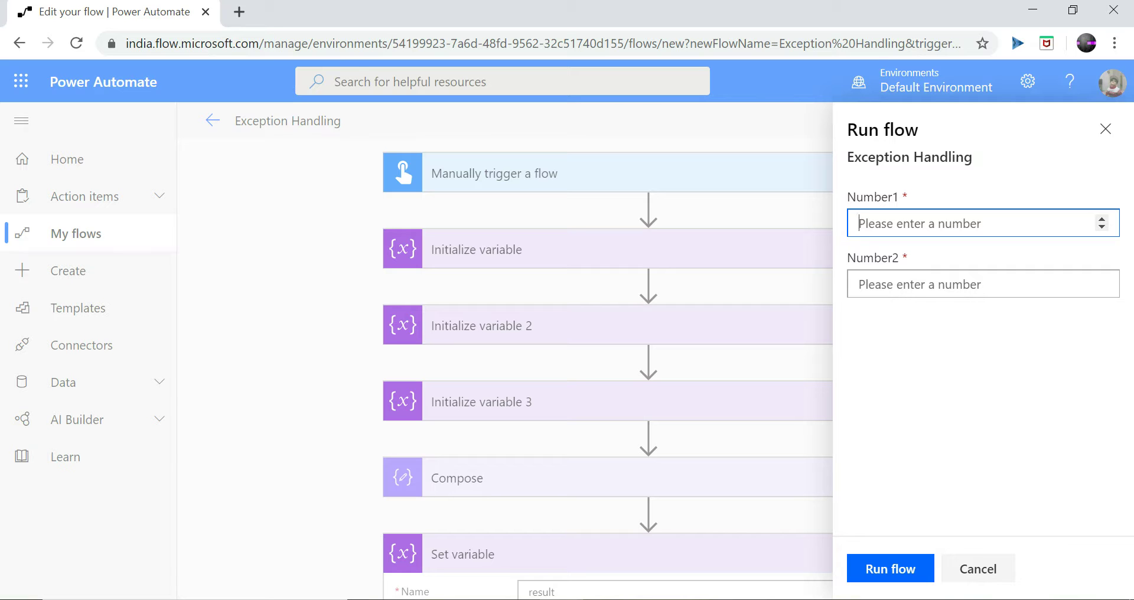
{"action": "type", "text": "4"}
{"action": "left_click", "coordinate": [860, 284]}
{"action": "type", "text": "0"}
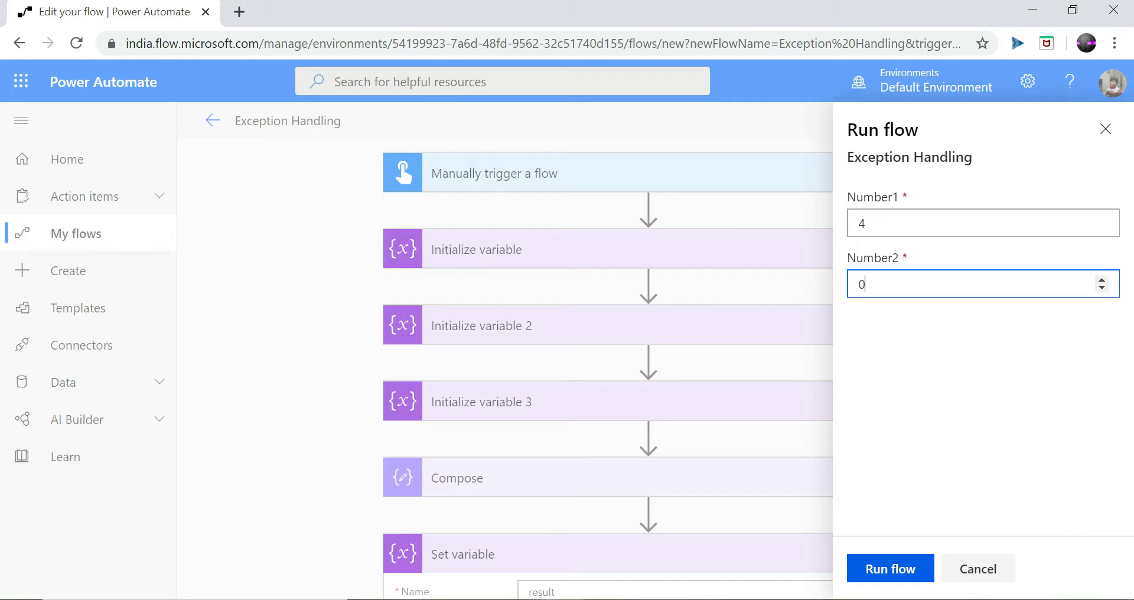
{"action": "left_click", "coordinate": [890, 569]}
{"action": "left_click", "coordinate": [883, 569]}
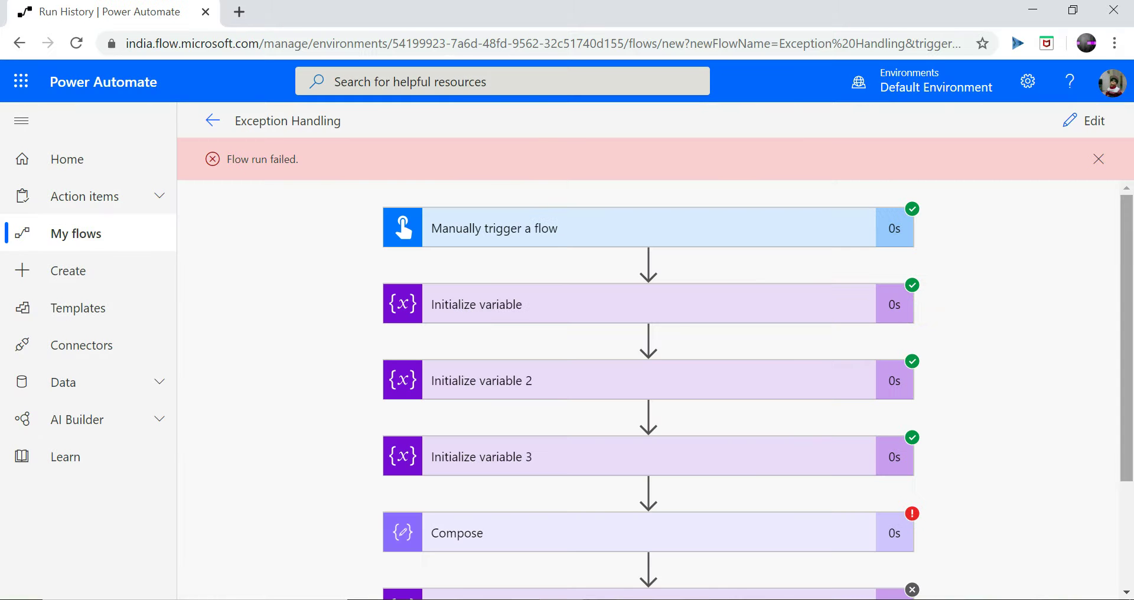
Examine the Set variable action's details in the run results to see how it was handled, and return to editing the flow.
{"action": "scroll", "coordinate": [649, 390], "scroll_direction": "down", "scroll_amount": 3}
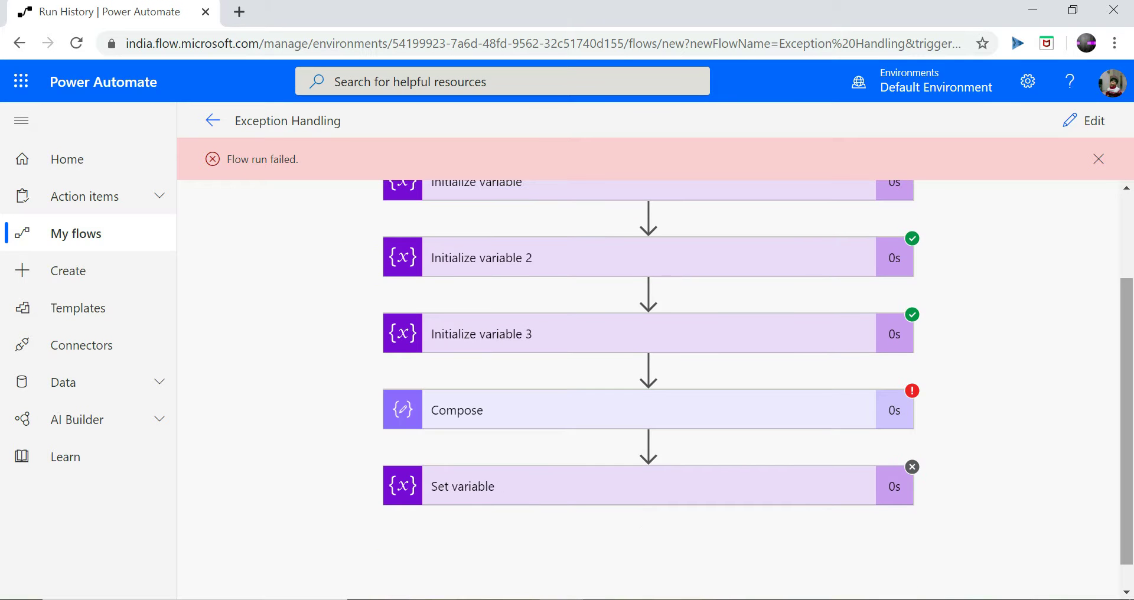
{"action": "left_click", "coordinate": [649, 486]}
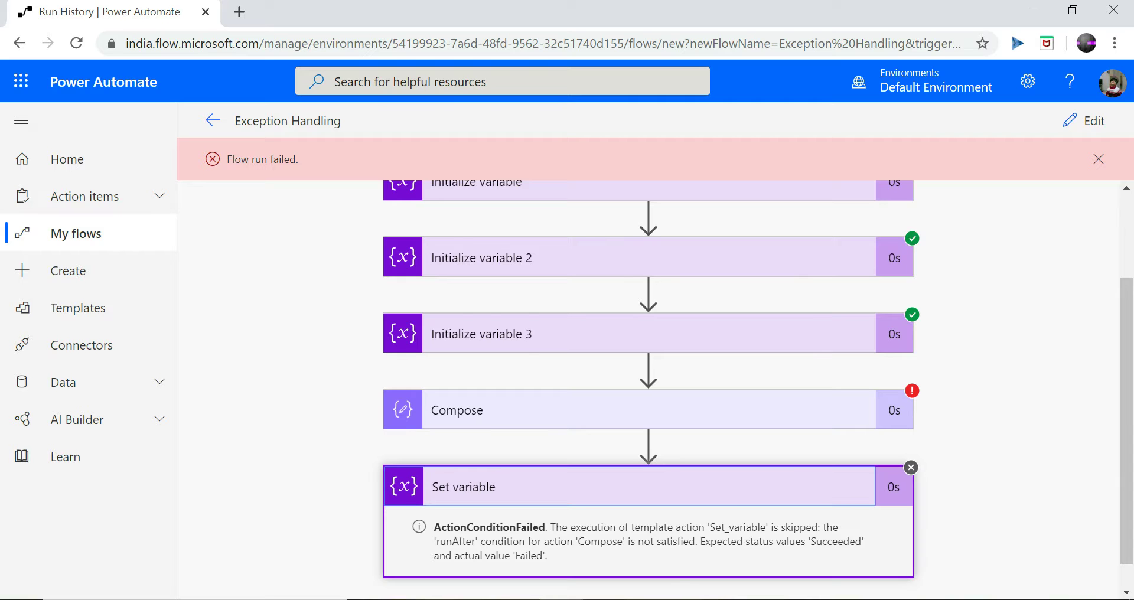
{"action": "scroll", "coordinate": [648, 384], "scroll_direction": "down", "scroll_amount": 1}
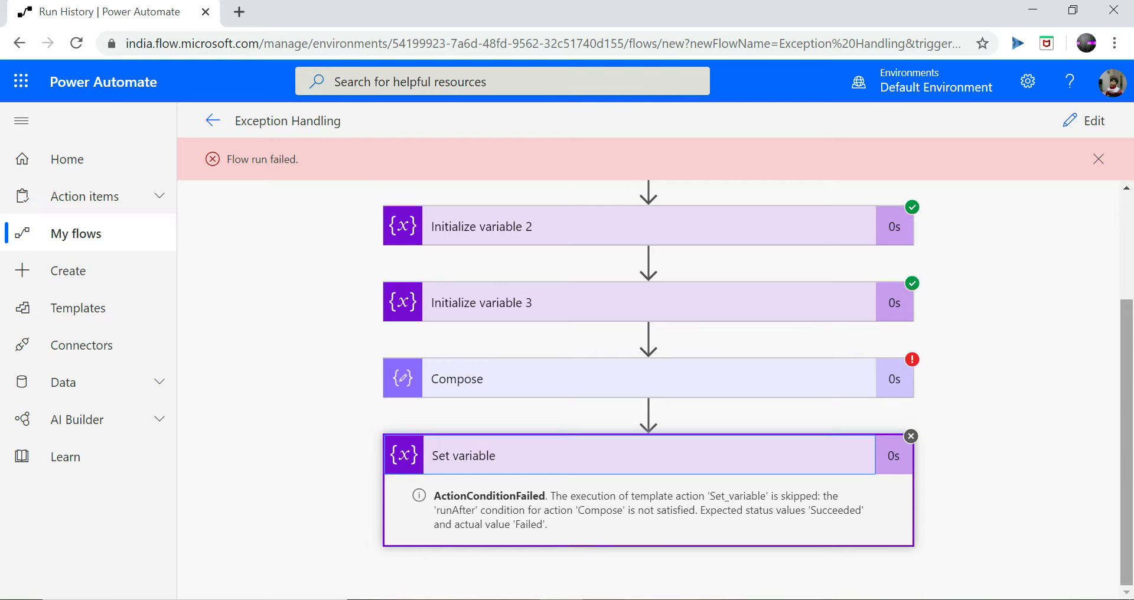
{"action": "scroll", "coordinate": [649, 384], "scroll_direction": "up", "scroll_amount": 1}
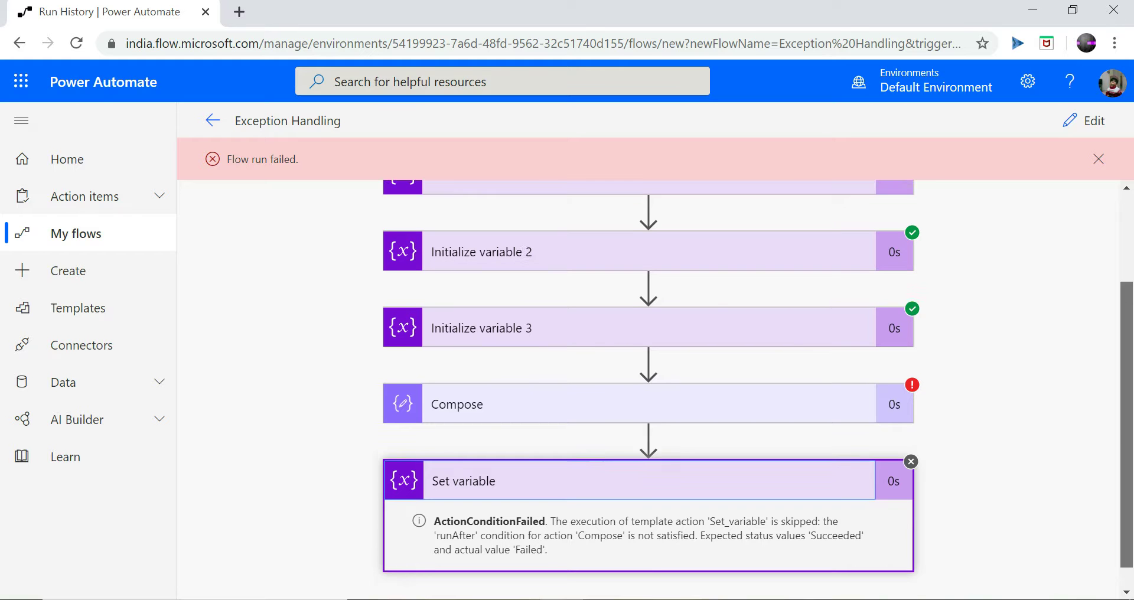
{"action": "scroll", "coordinate": [649, 384], "scroll_direction": "down", "scroll_amount": 1}
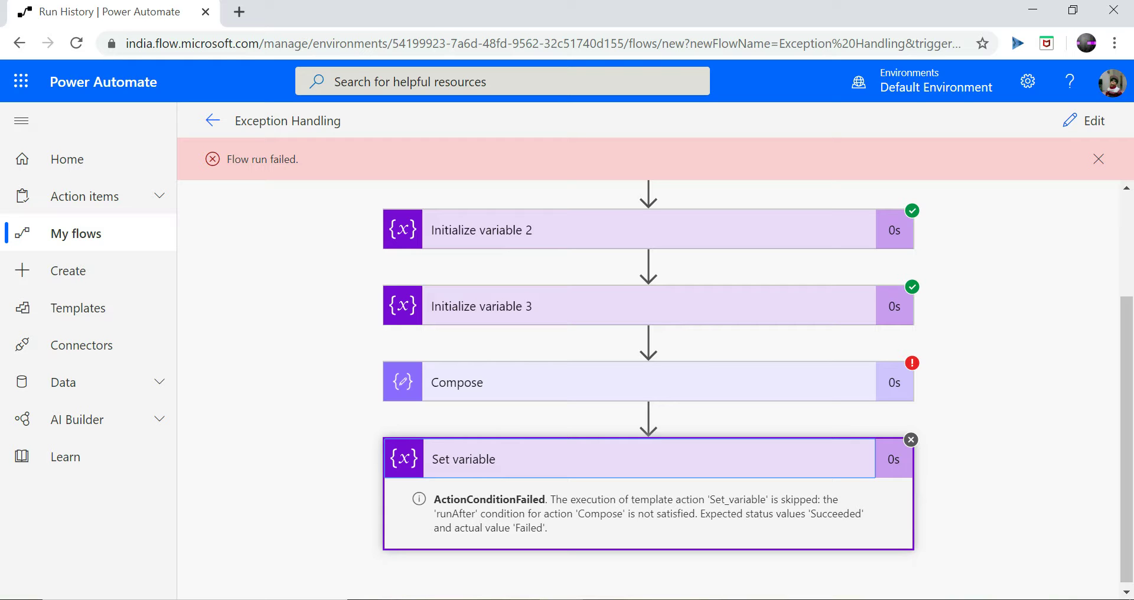
{"action": "left_click", "coordinate": [1084, 121]}
Add a parallel branch after Compose containing a Set variable action, found by searching for "variab".
{"action": "scroll", "coordinate": [649, 366], "scroll_direction": "down", "scroll_amount": 3}
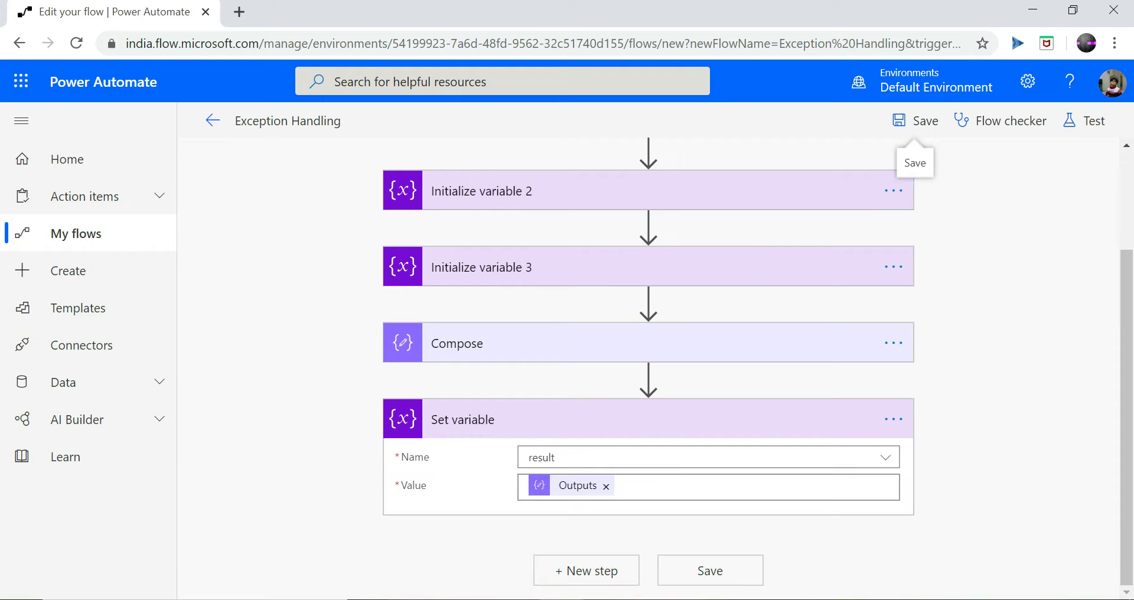
{"action": "mouse_move", "coordinate": [648, 377]}
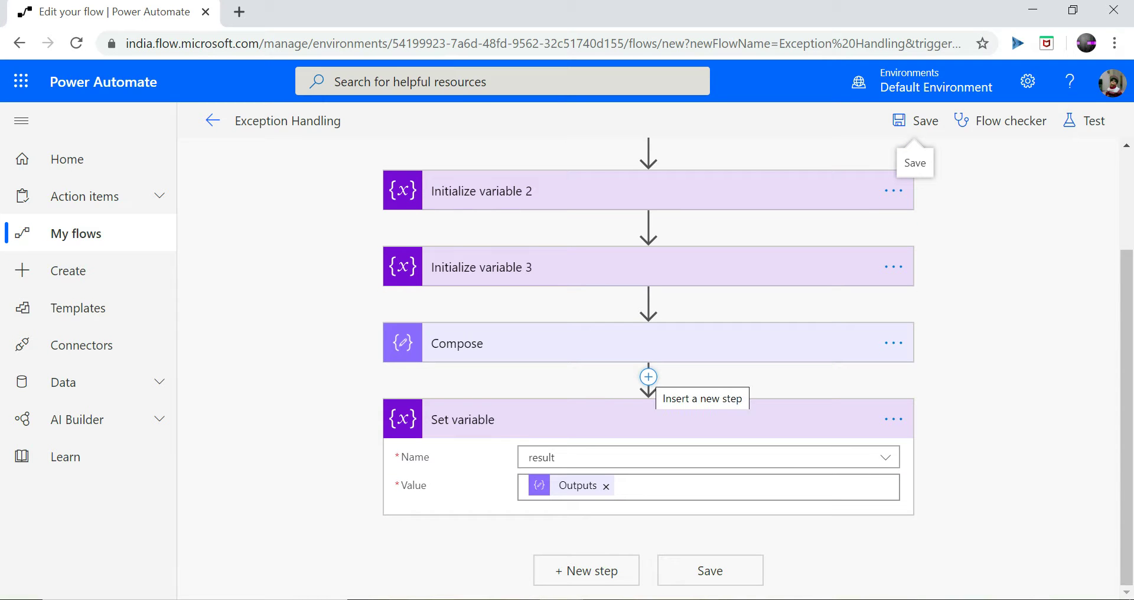
{"action": "left_click", "coordinate": [649, 377]}
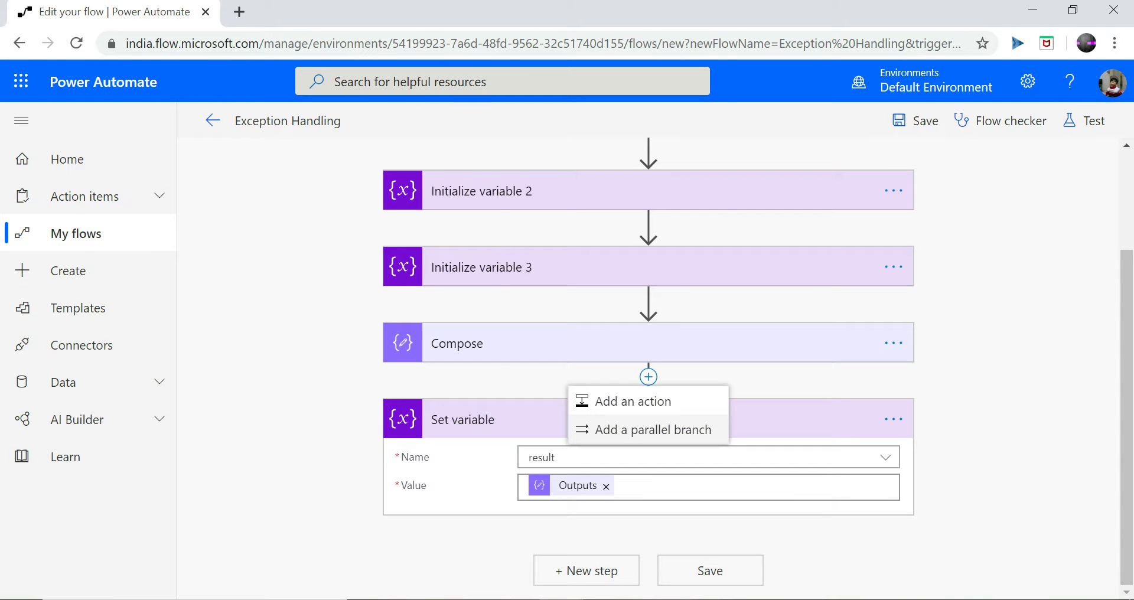
{"action": "left_click", "coordinate": [653, 430]}
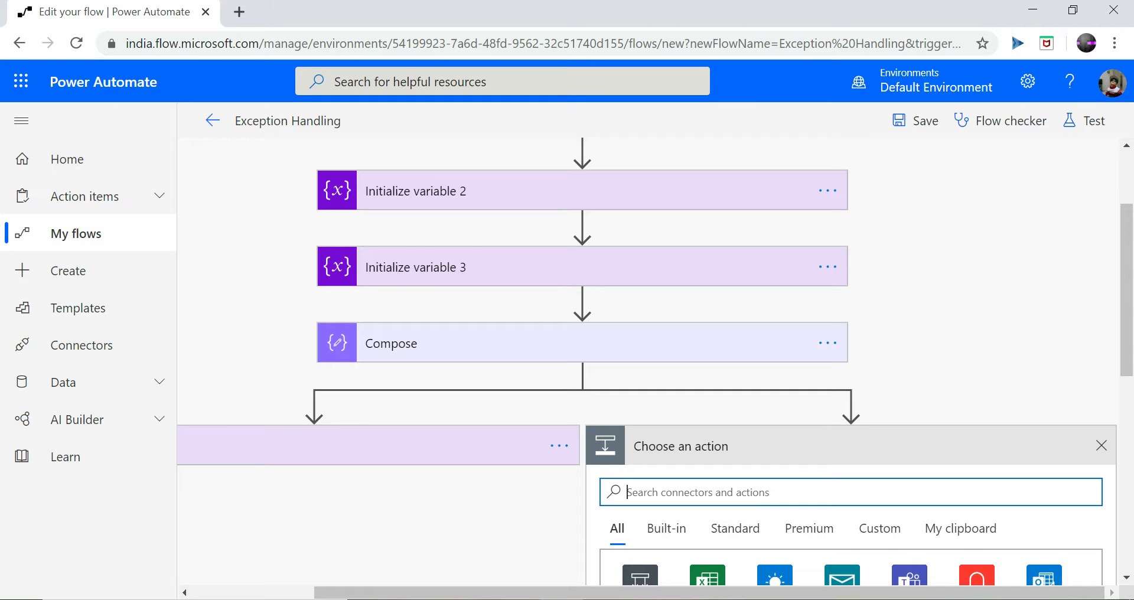
{"action": "type", "text": "variab"}
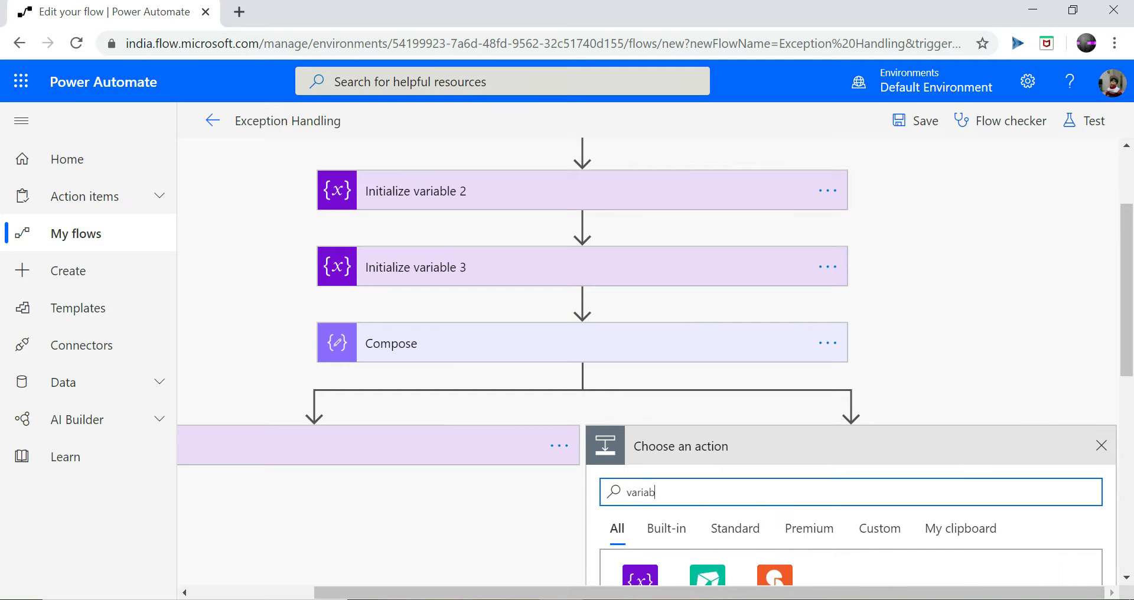
{"action": "scroll", "coordinate": [827, 384], "scroll_direction": "down", "scroll_amount": 7}
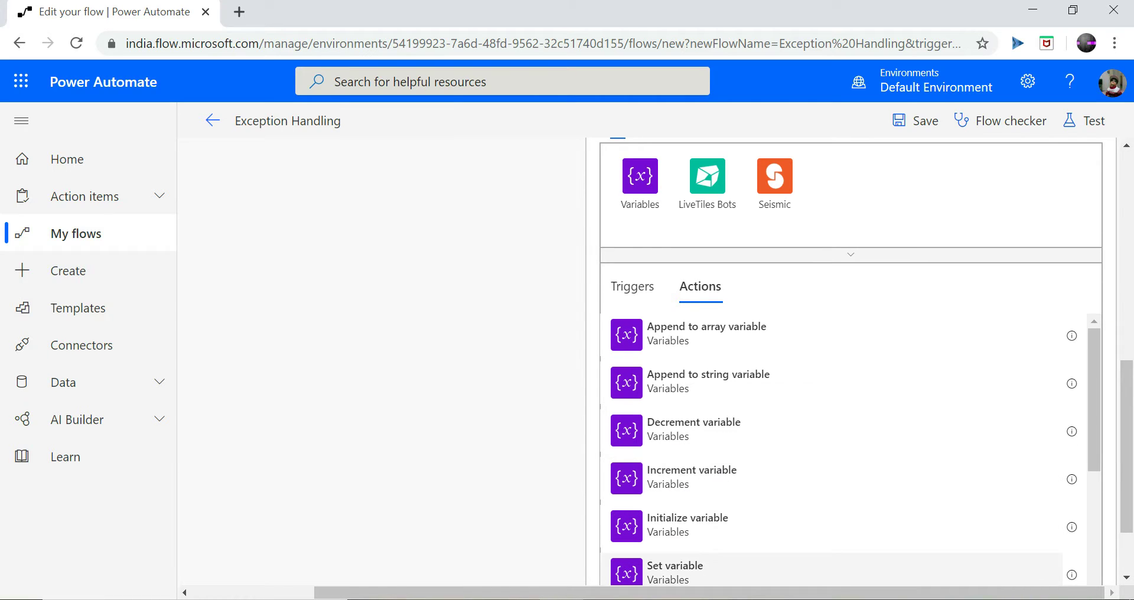
{"action": "left_click", "coordinate": [674, 570]}
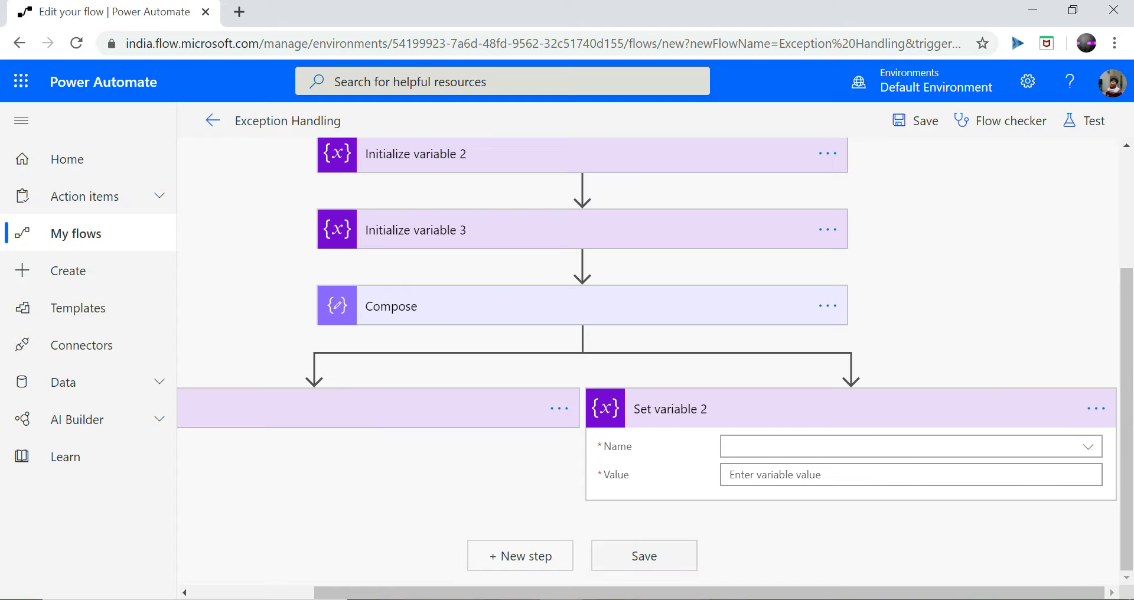
Make the Set variable action in the new parallel branch assign the value 0 to the result variable.
{"action": "left_click", "coordinate": [911, 446]}
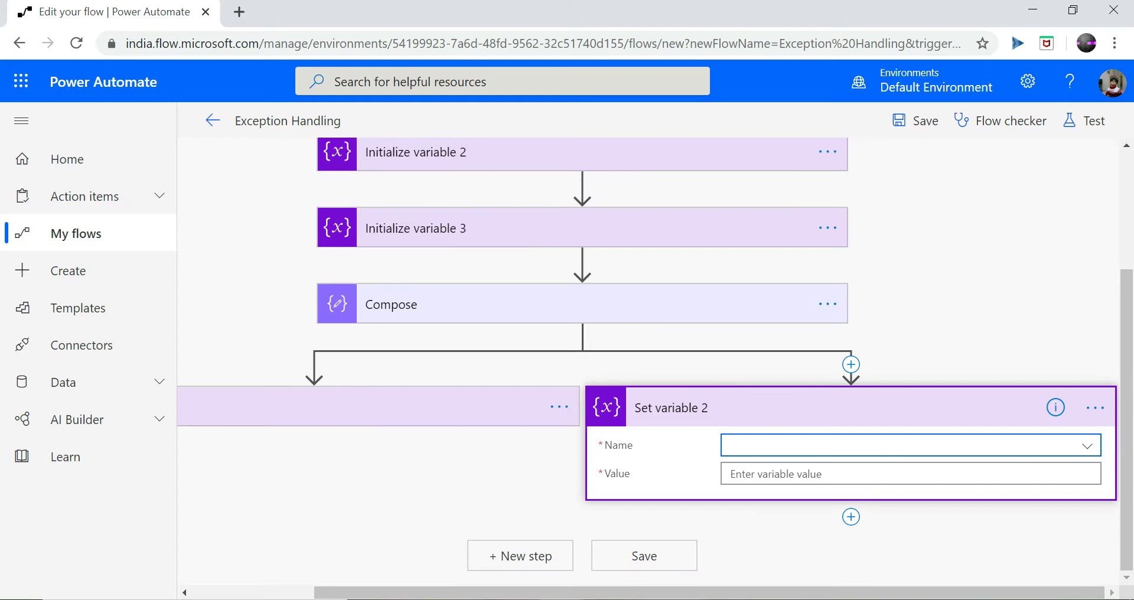
{"action": "left_click", "coordinate": [910, 445]}
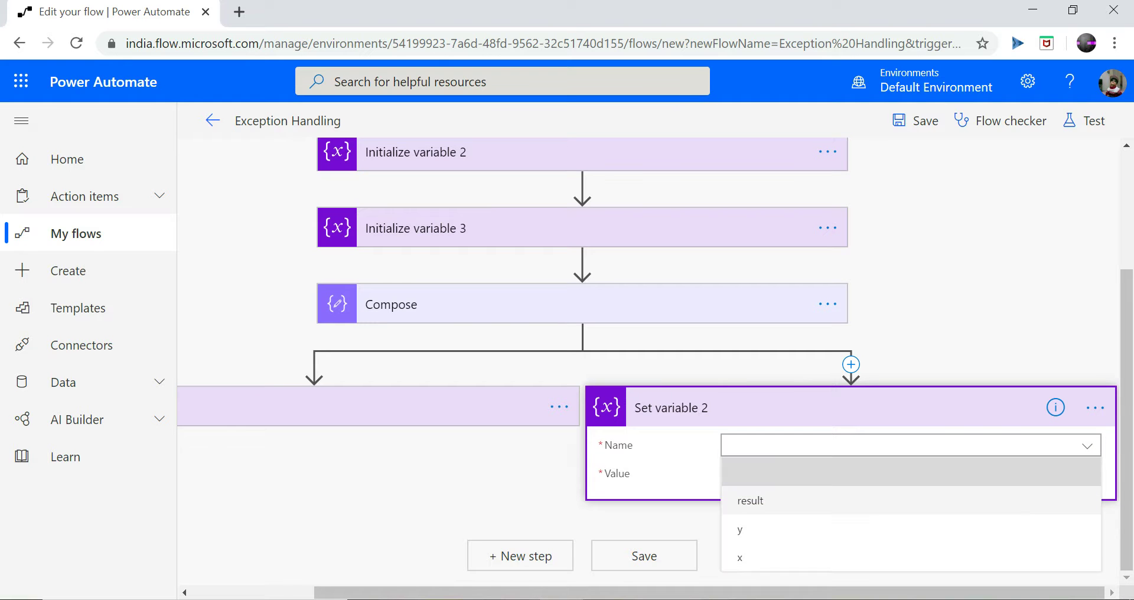
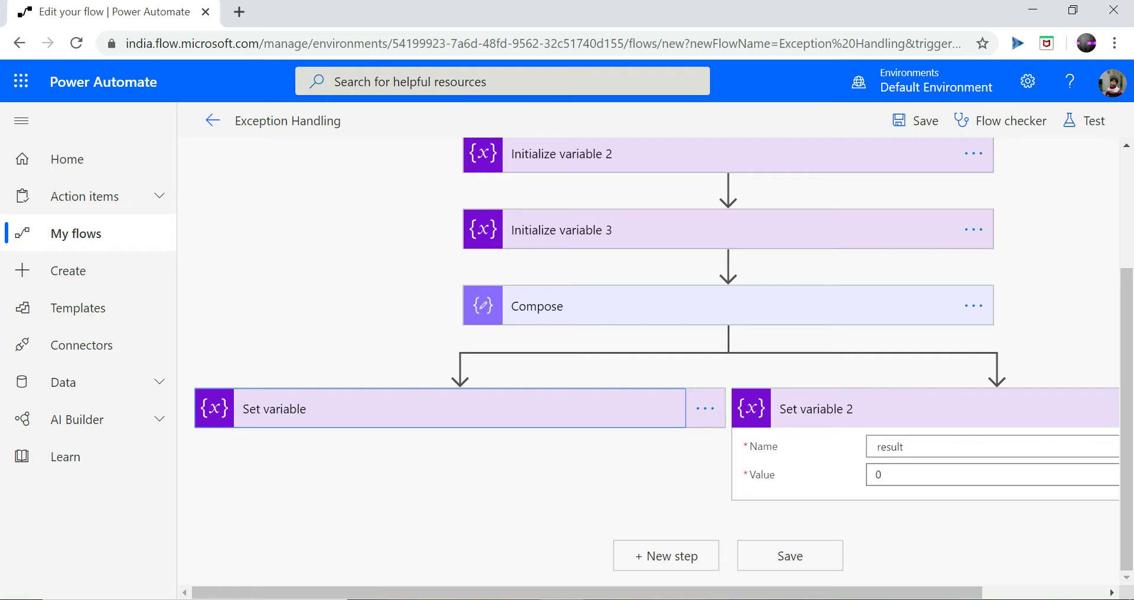
{"action": "left_click", "coordinate": [925, 408]}
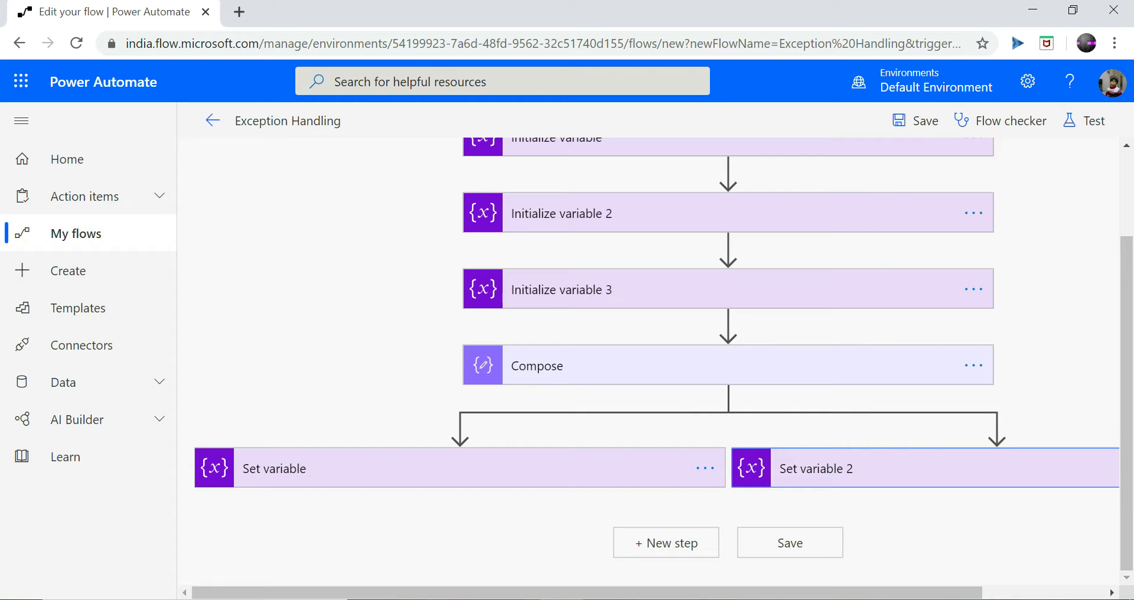
Review the original Set variable action's run-after settings for Compose and accept the "is successful" condition.
{"action": "left_click", "coordinate": [705, 469]}
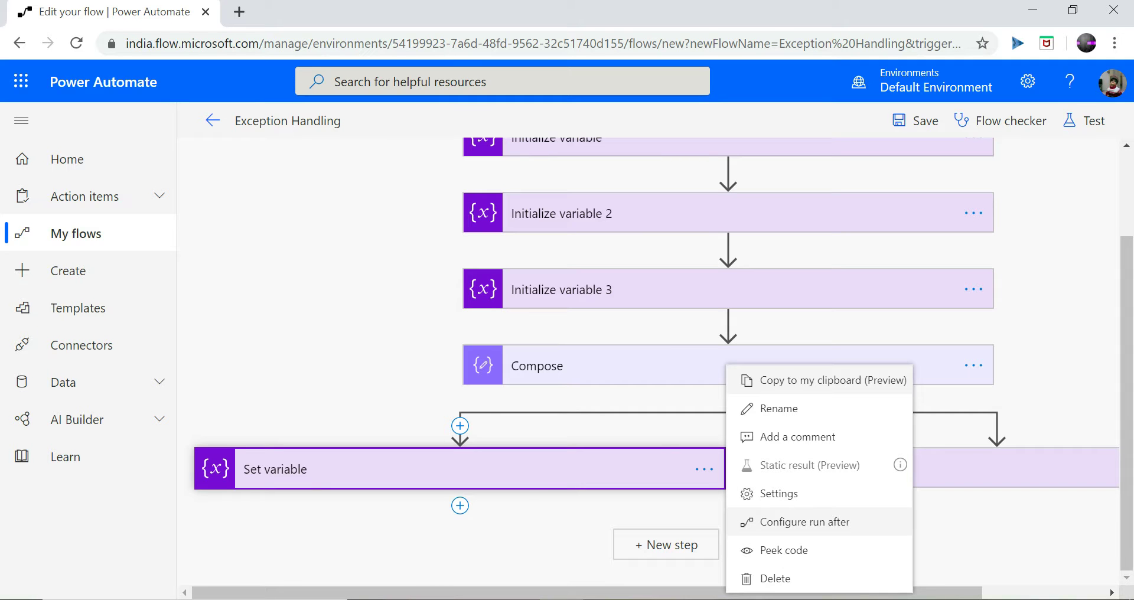
{"action": "left_click", "coordinate": [805, 522]}
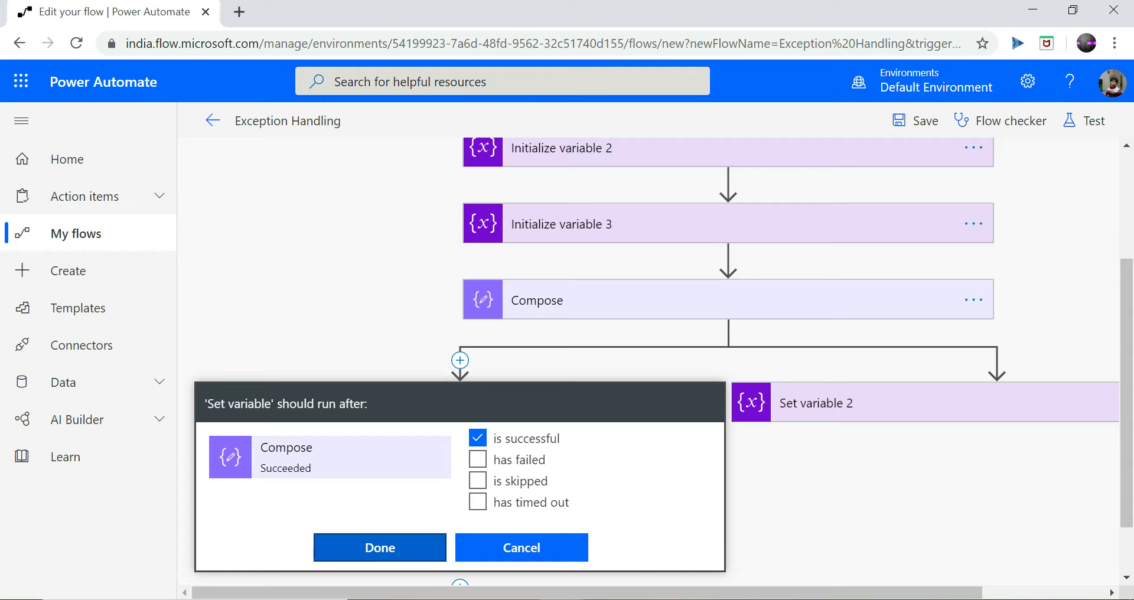
{"action": "left_click", "coordinate": [380, 548]}
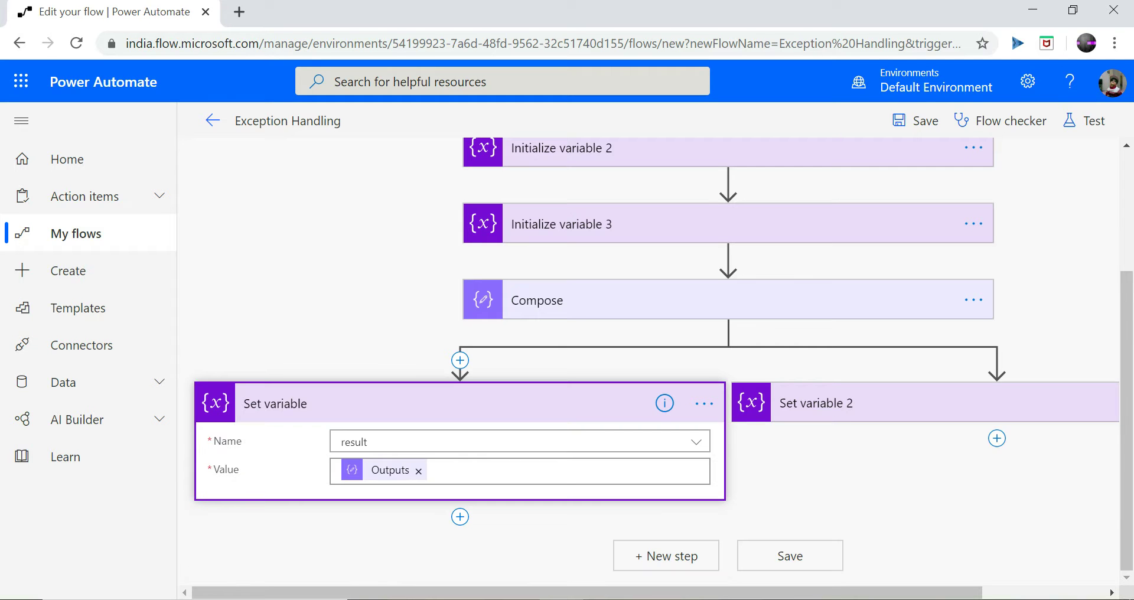
Configure Set variable 2 to run only after Compose "has failed", deselecting "is successful".
{"action": "left_click_drag", "start_coordinate": [587, 593], "coordinate": [708, 593]}
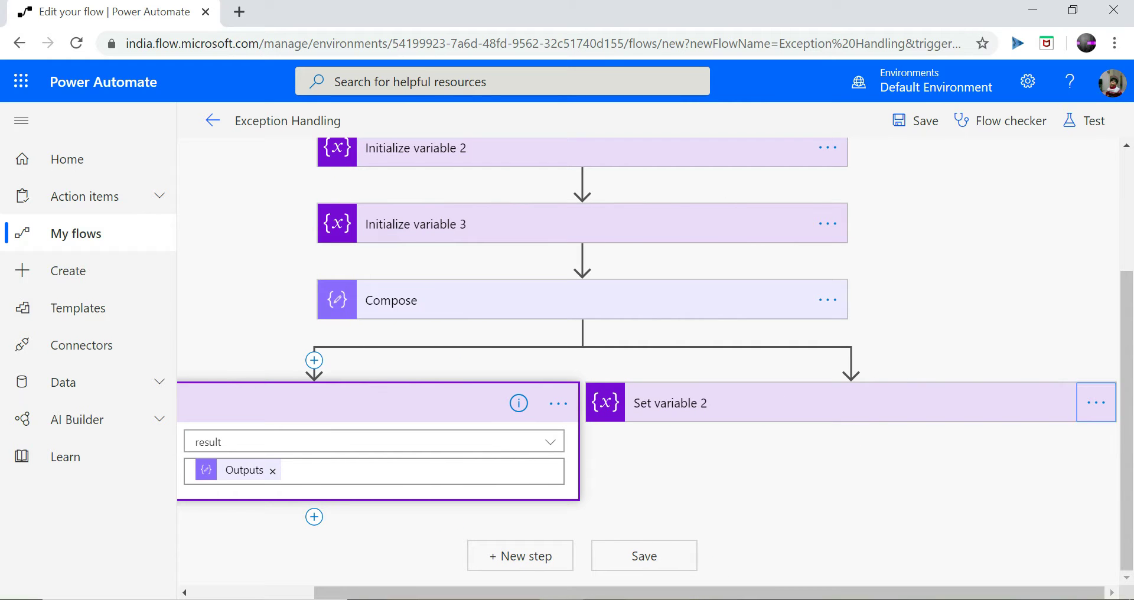
{"action": "left_click", "coordinate": [1096, 402]}
{"action": "left_click", "coordinate": [1096, 405]}
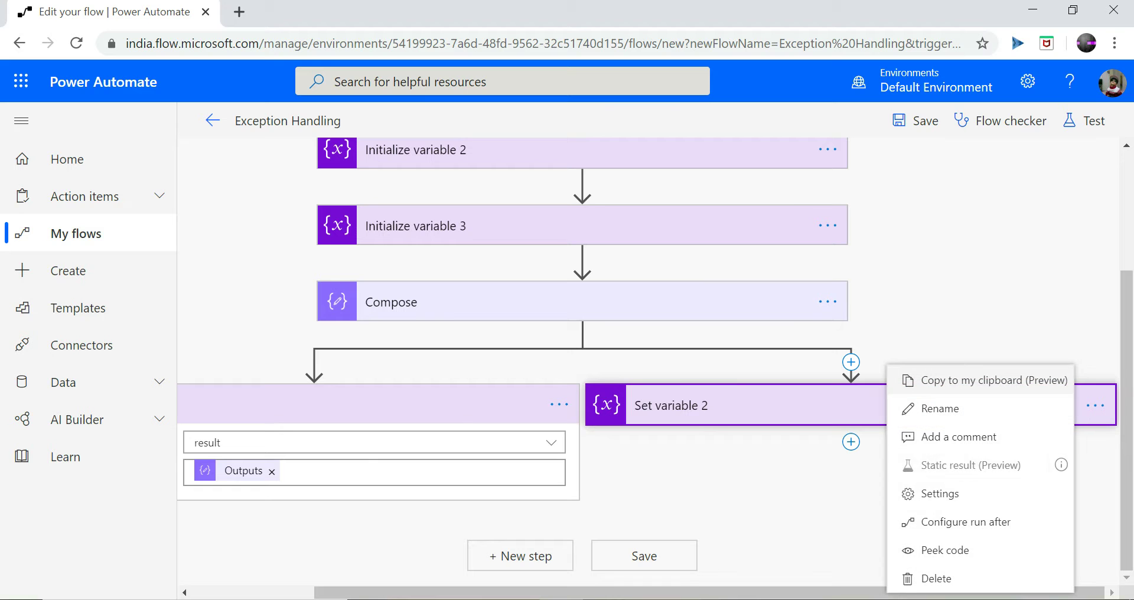
{"action": "left_click", "coordinate": [958, 522]}
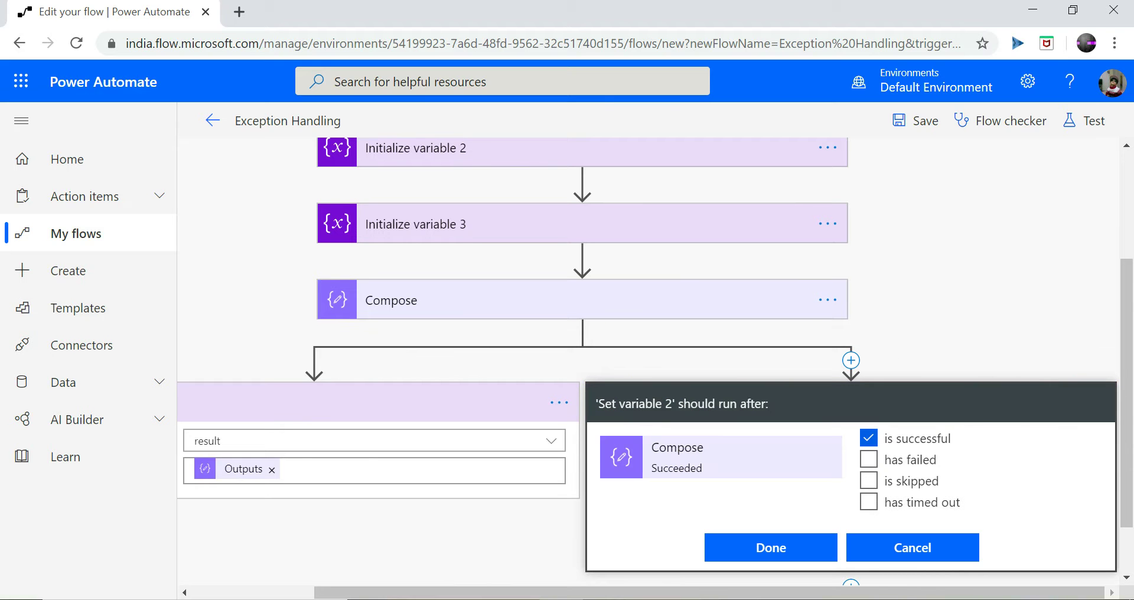
{"action": "left_click", "coordinate": [868, 438]}
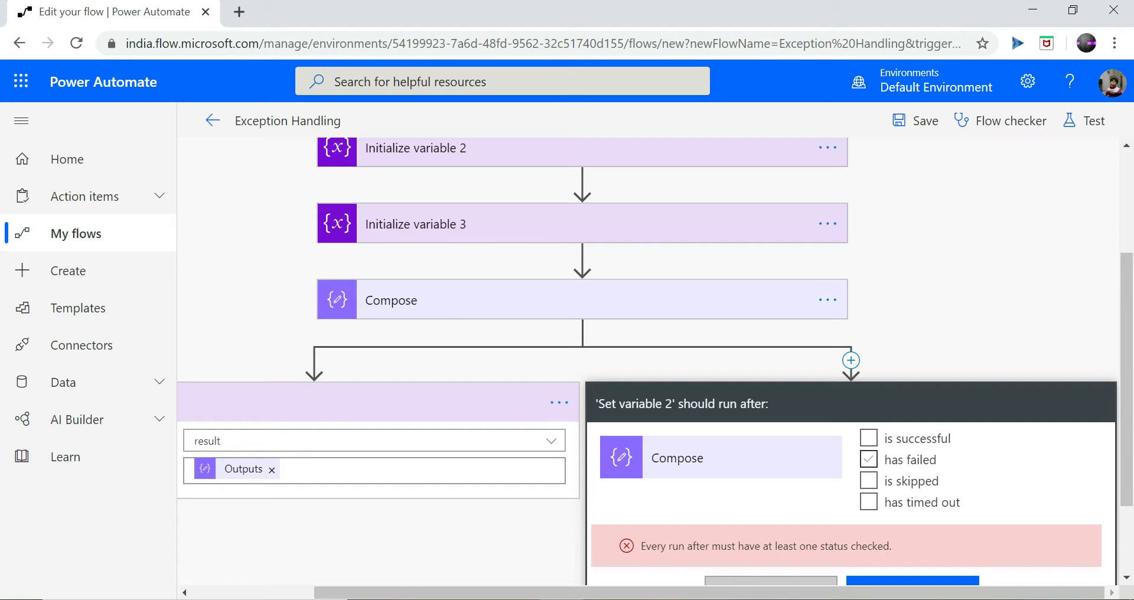
{"action": "left_click", "coordinate": [868, 459]}
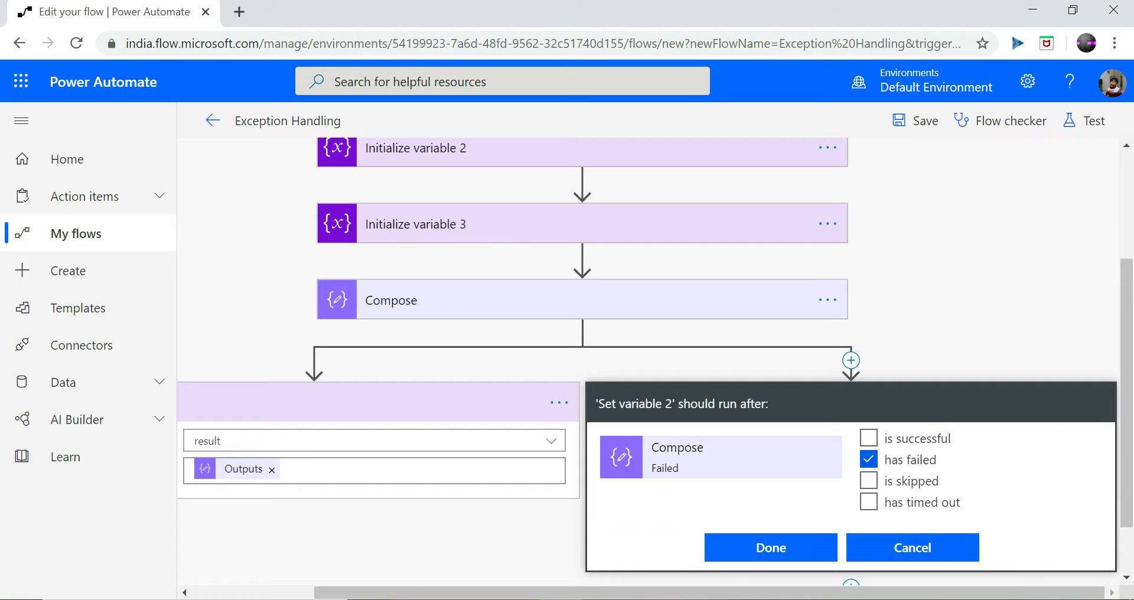
{"action": "left_click", "coordinate": [771, 548]}
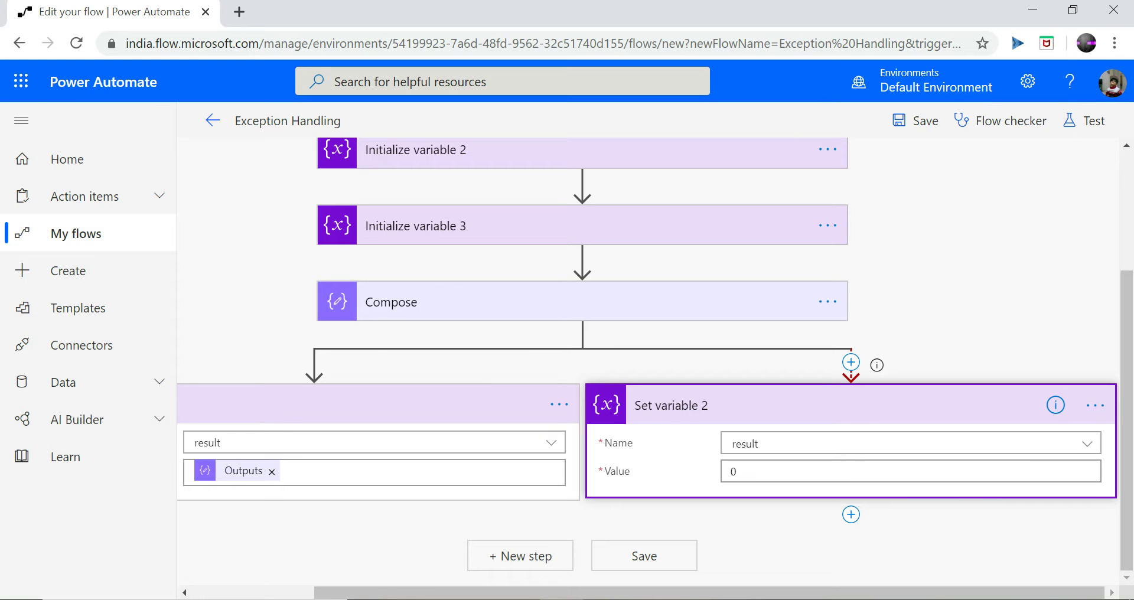
{"action": "left_click", "coordinate": [811, 405]}
{"action": "left_click", "coordinate": [812, 405]}
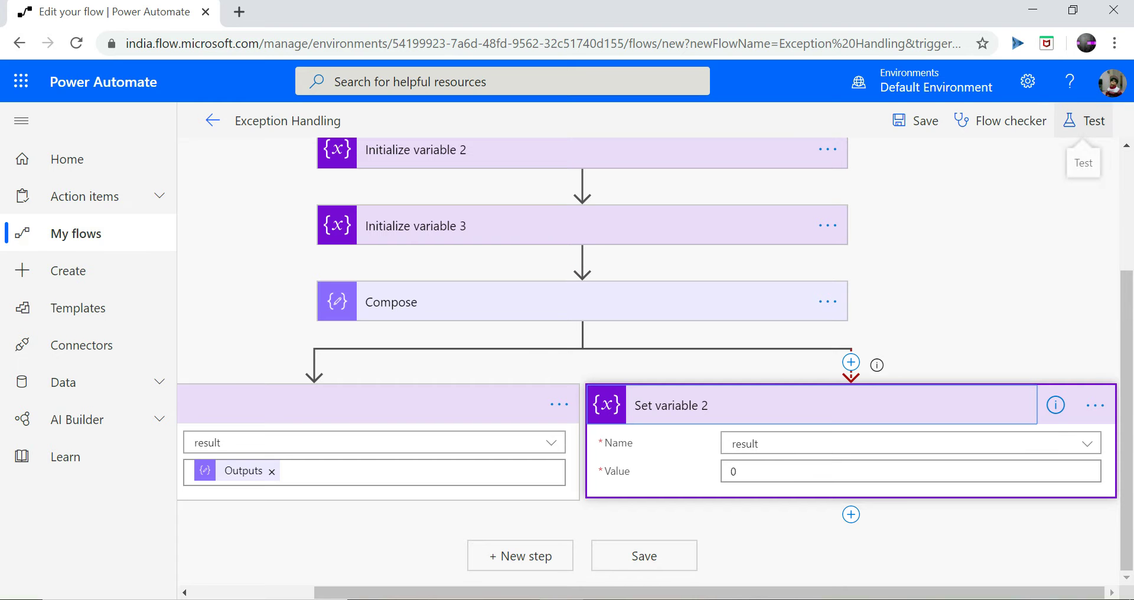
Save and test the flow by performing the trigger action manually, with Number1 set to 5 and Number2 set to 0.
{"action": "left_click", "coordinate": [1084, 121]}
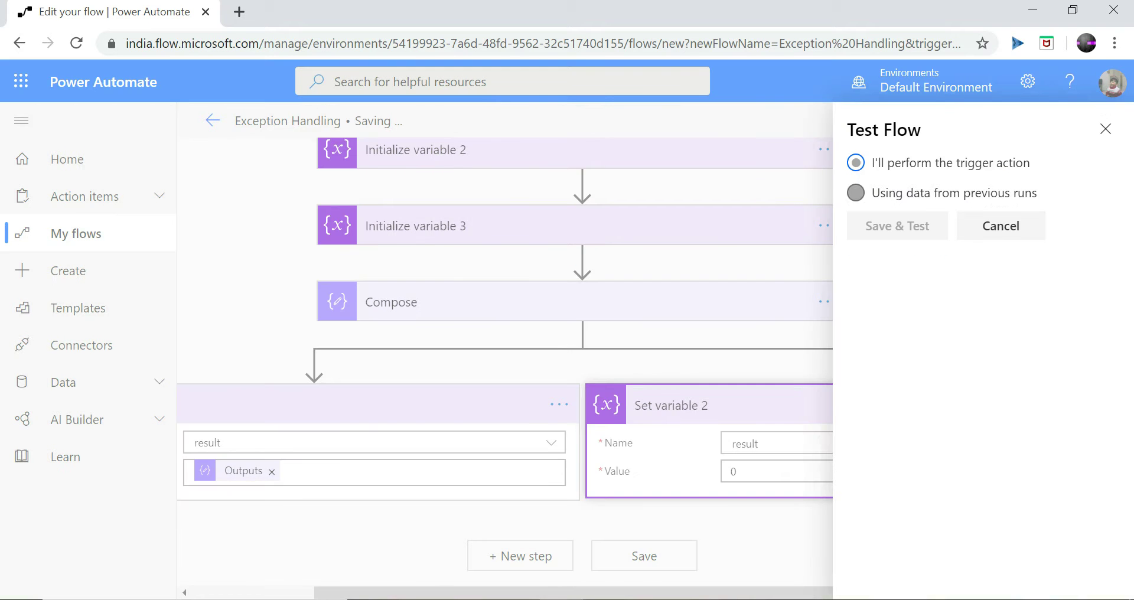
{"action": "left_click", "coordinate": [897, 226]}
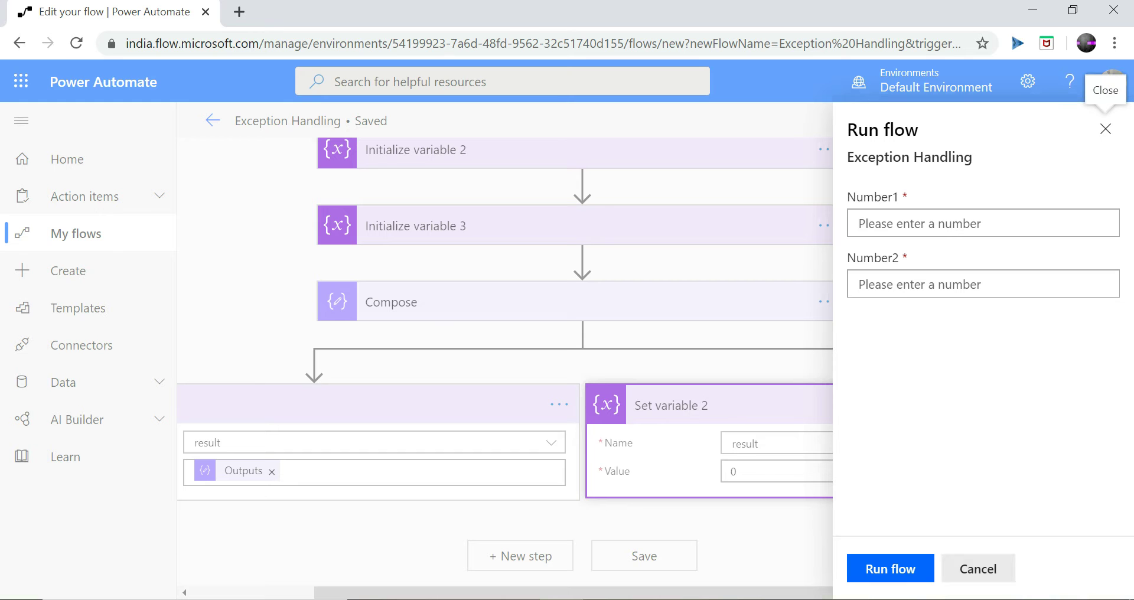
{"action": "left_click", "coordinate": [983, 223]}
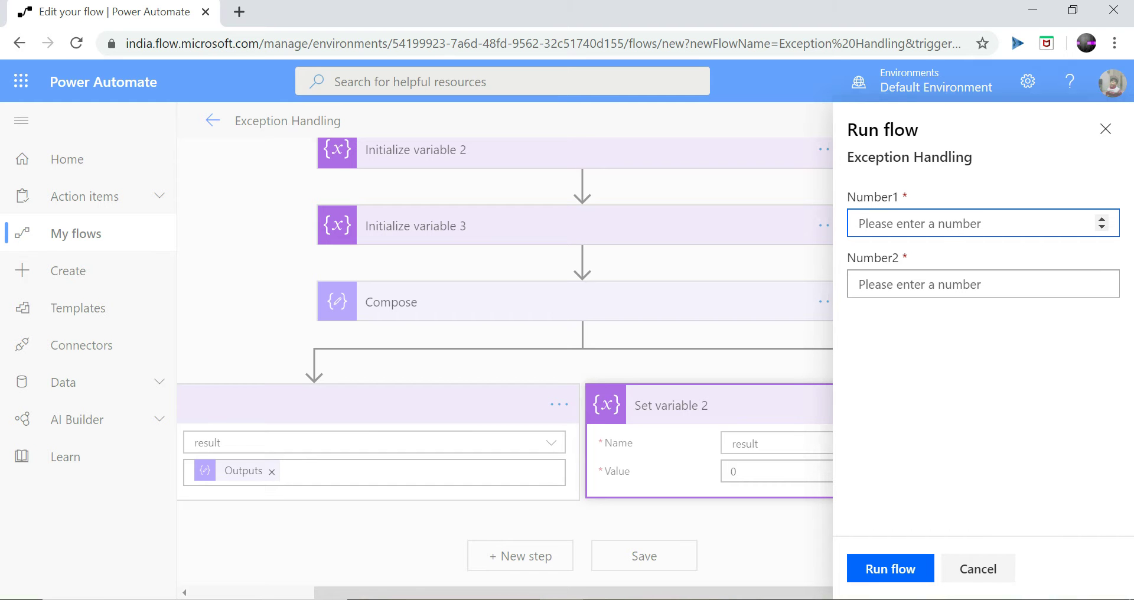
{"action": "type", "text": "5"}
{"action": "left_click", "coordinate": [982, 284]}
{"action": "type", "text": "0"}
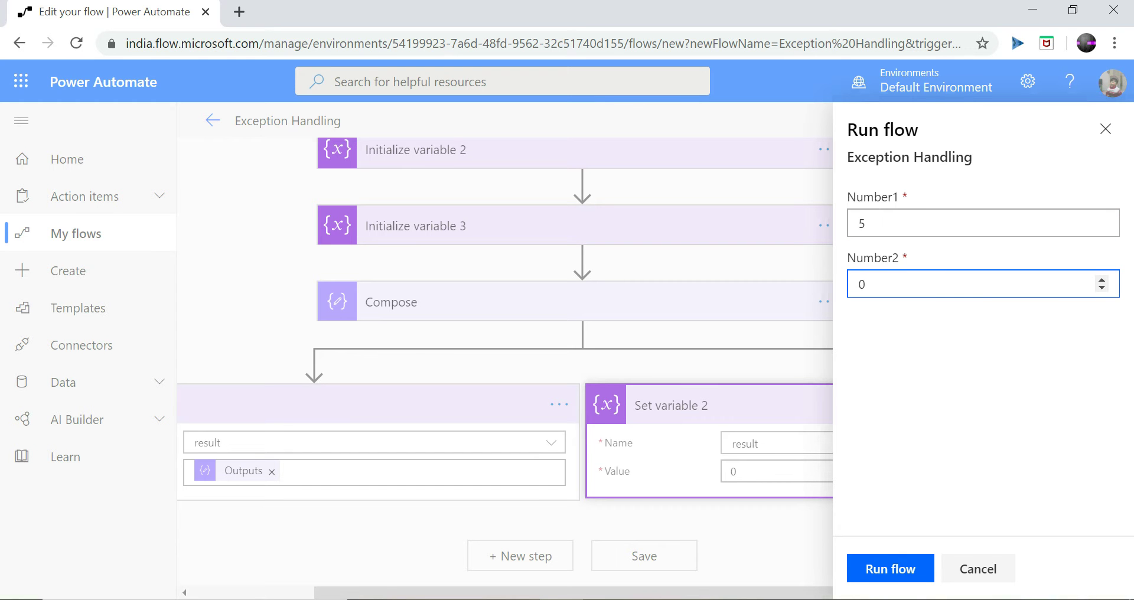
{"action": "left_click", "coordinate": [890, 569]}
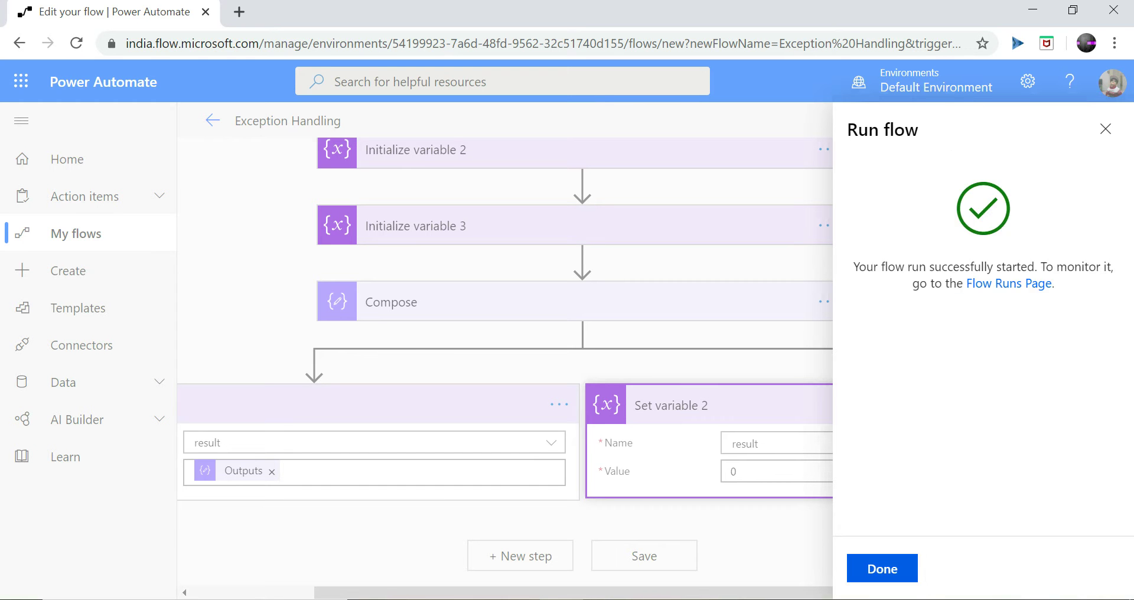
Dismiss the run confirmation and examine the run status of Compose and both parallel Set variable branches.
{"action": "left_click", "coordinate": [890, 569]}
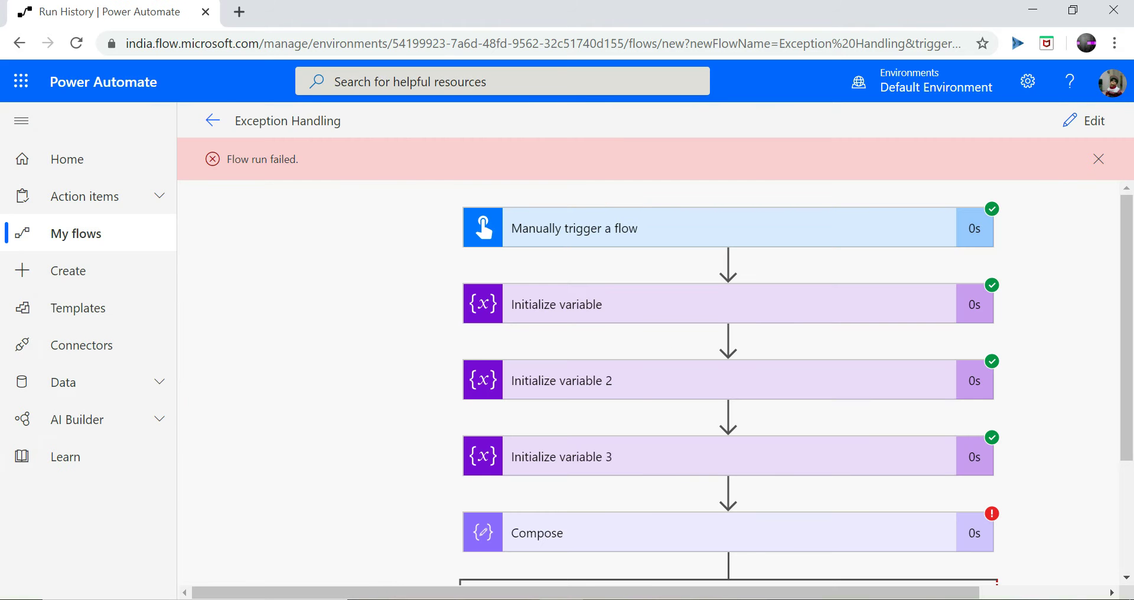
{"action": "scroll", "coordinate": [656, 383], "scroll_direction": "down", "scroll_amount": 2}
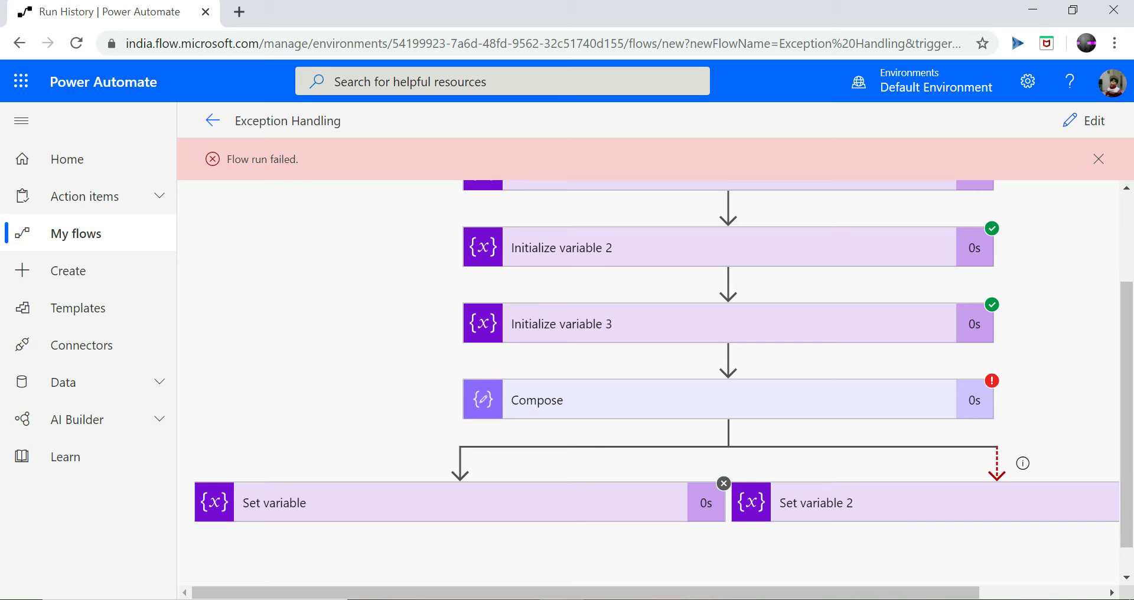
{"action": "left_click_drag", "start_coordinate": [586, 593], "coordinate": [710, 593]}
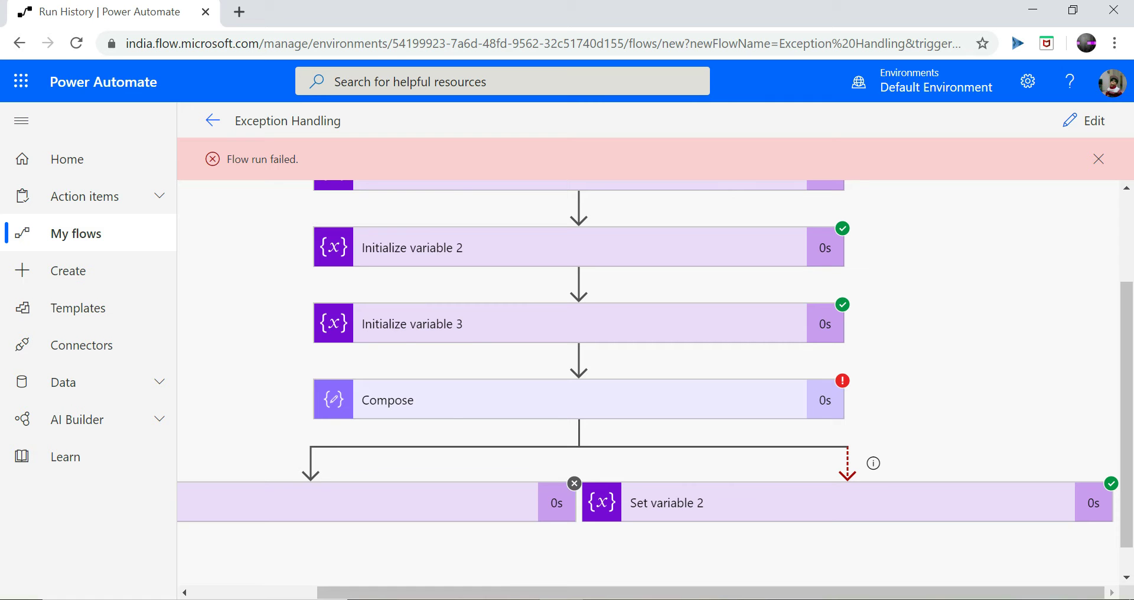
{"action": "left_click_drag", "start_coordinate": [710, 592], "coordinate": [585, 592]}
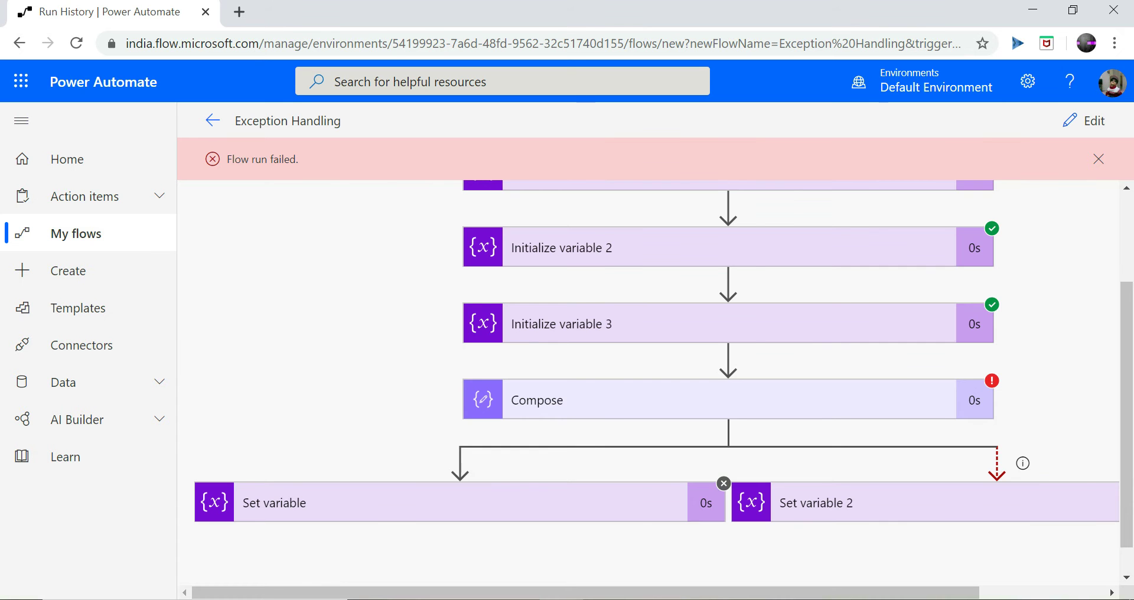
{"action": "scroll", "coordinate": [650, 384], "scroll_direction": "right", "scroll_amount": 3}
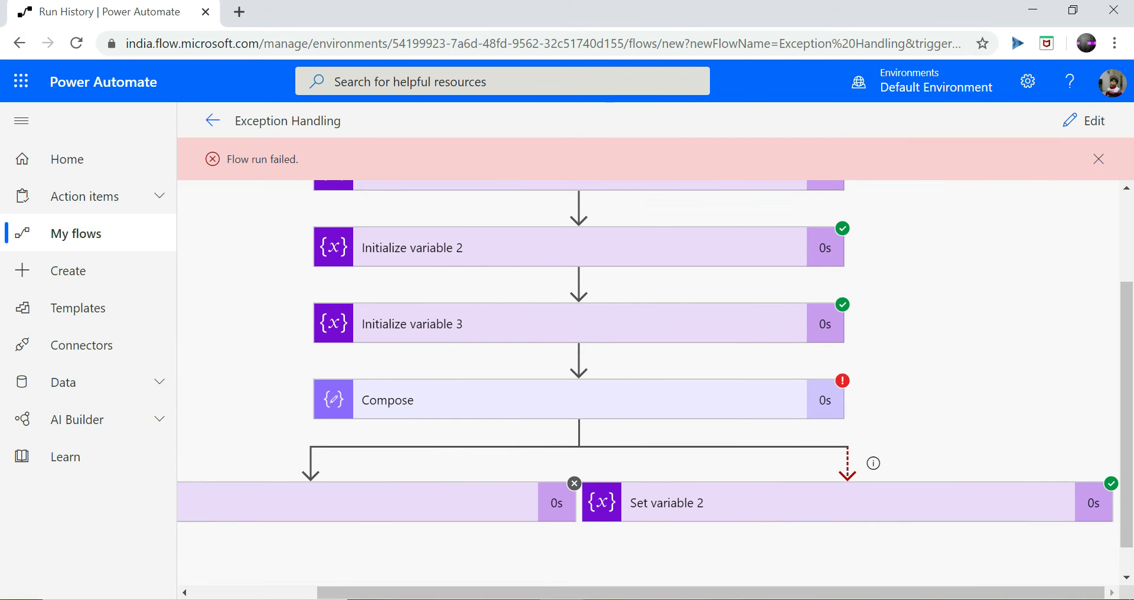
Expand Set variable 2 in the run details and examine the name and value in its inputs and outputs.
{"action": "left_click", "coordinate": [828, 502]}
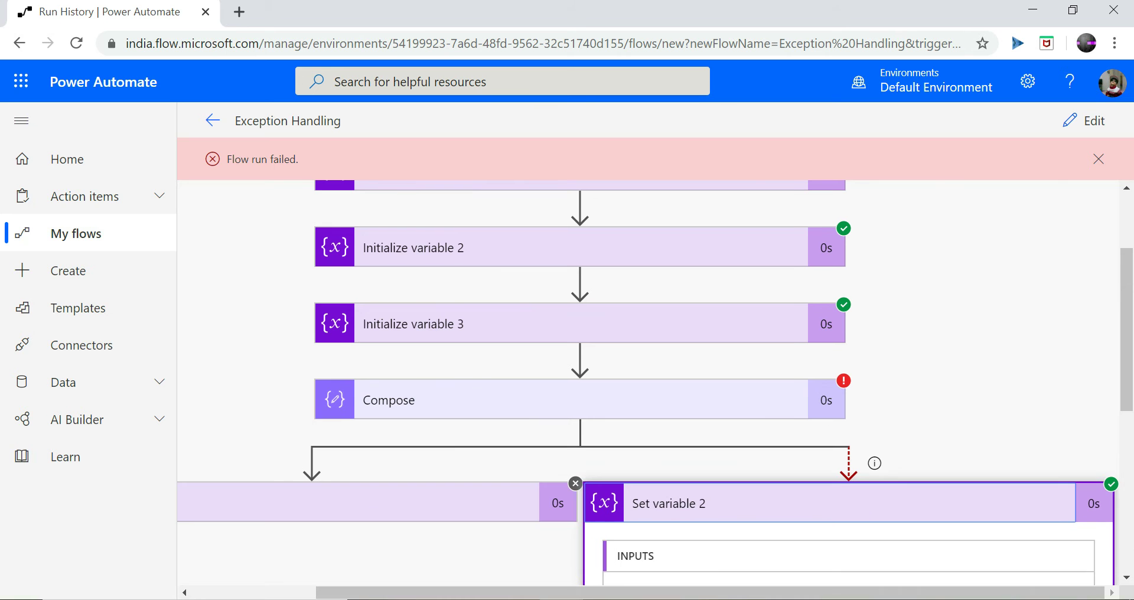
{"action": "scroll", "coordinate": [650, 384], "scroll_direction": "down", "scroll_amount": 6}
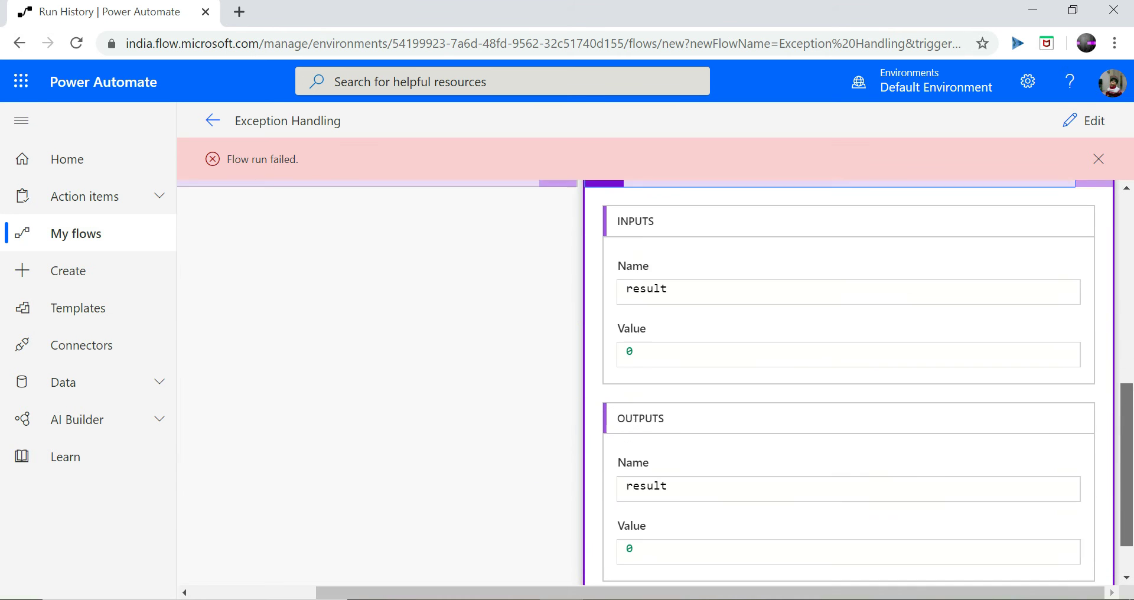
{"action": "scroll", "coordinate": [650, 384], "scroll_direction": "down", "scroll_amount": 1}
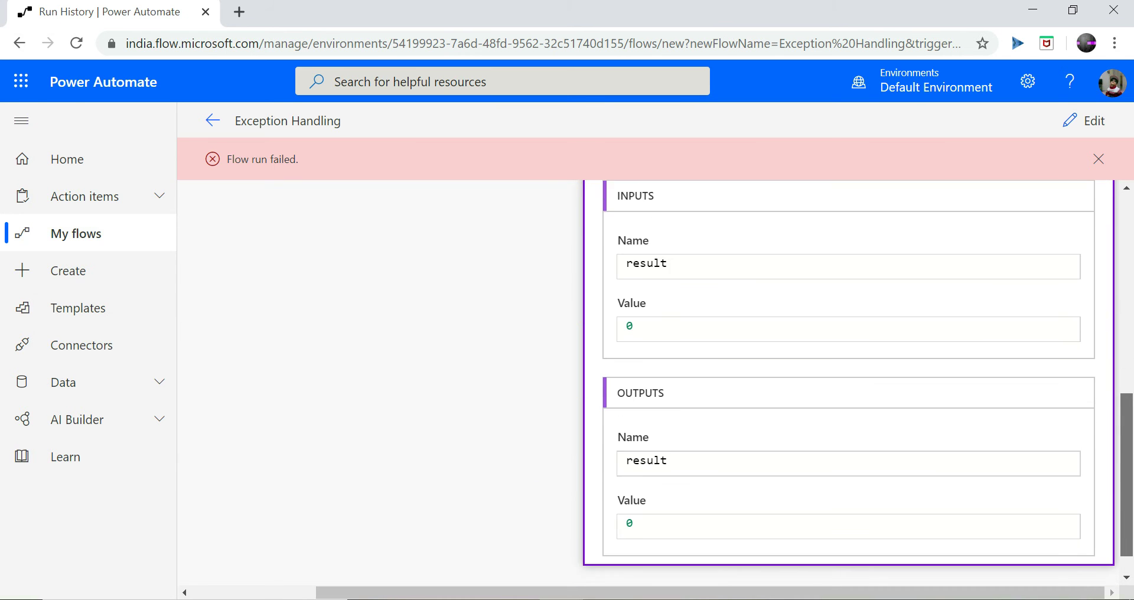
{"action": "scroll", "coordinate": [845, 378], "scroll_direction": "down", "scroll_amount": 1}
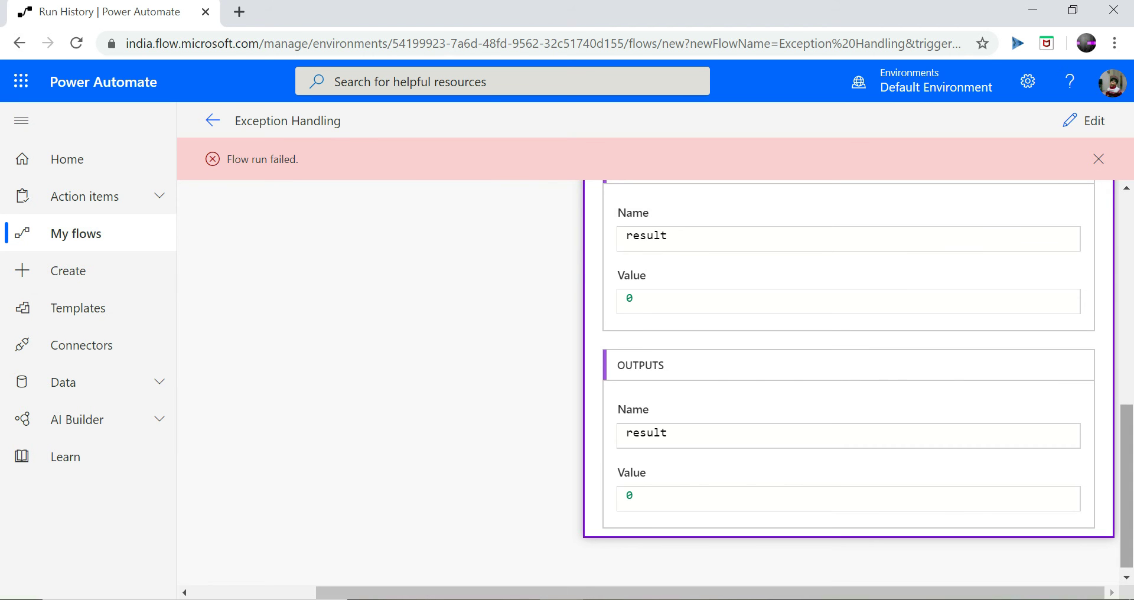
{"action": "scroll", "coordinate": [656, 382], "scroll_direction": "up", "scroll_amount": 9}
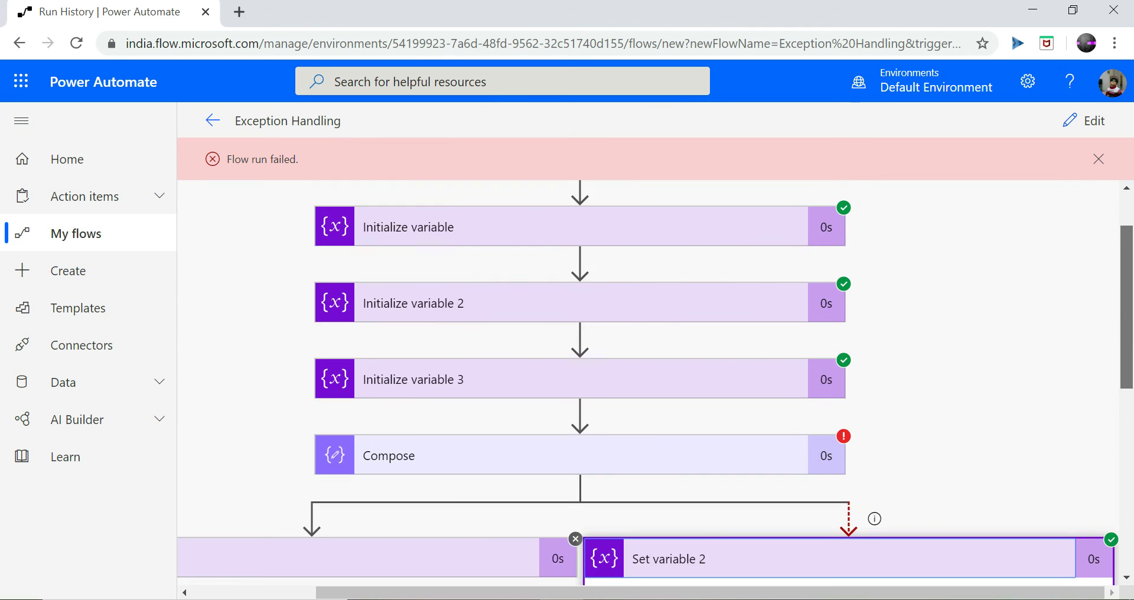